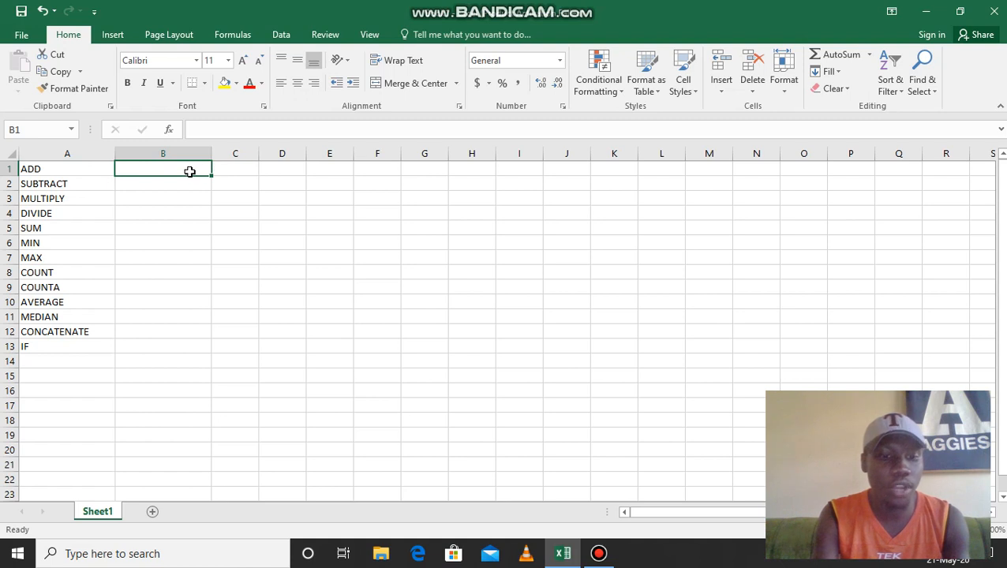
Enter 1 in B1 and 2 in C1 as the sample numbers for the ADD row.
{"action": "type", "text": "1"}
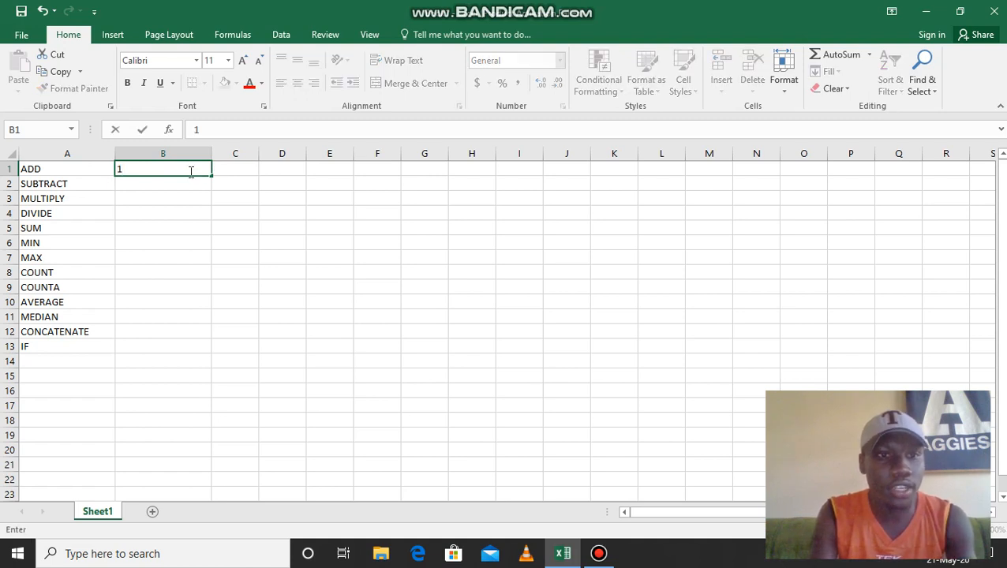
{"action": "left_click", "coordinate": [236, 167]}
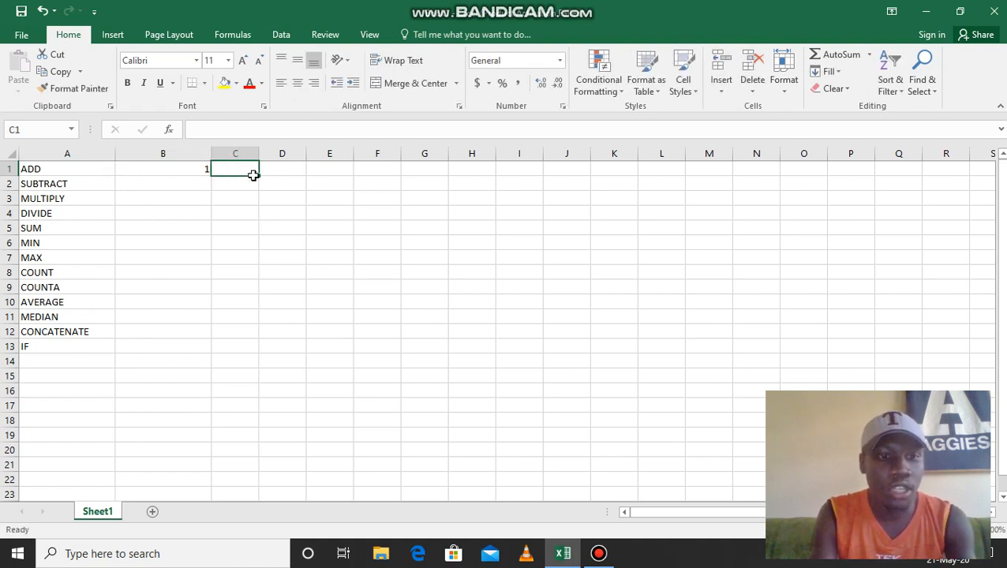
{"action": "type", "text": "2"}
Add the two numbers of the ADD row in D1 with the formula =B1+C1.
{"action": "left_click", "coordinate": [284, 167]}
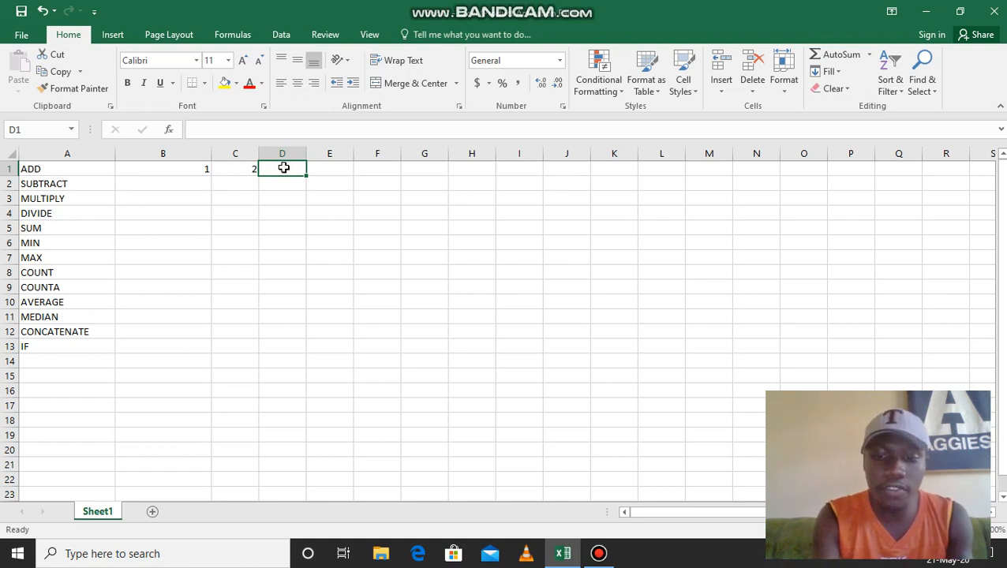
{"action": "type", "text": "="}
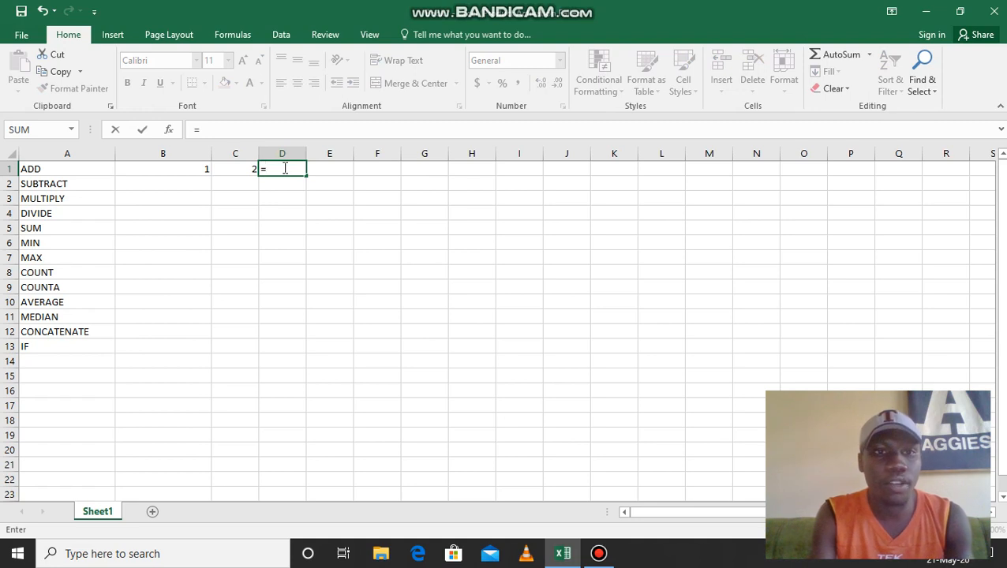
{"action": "left_click", "coordinate": [187, 169]}
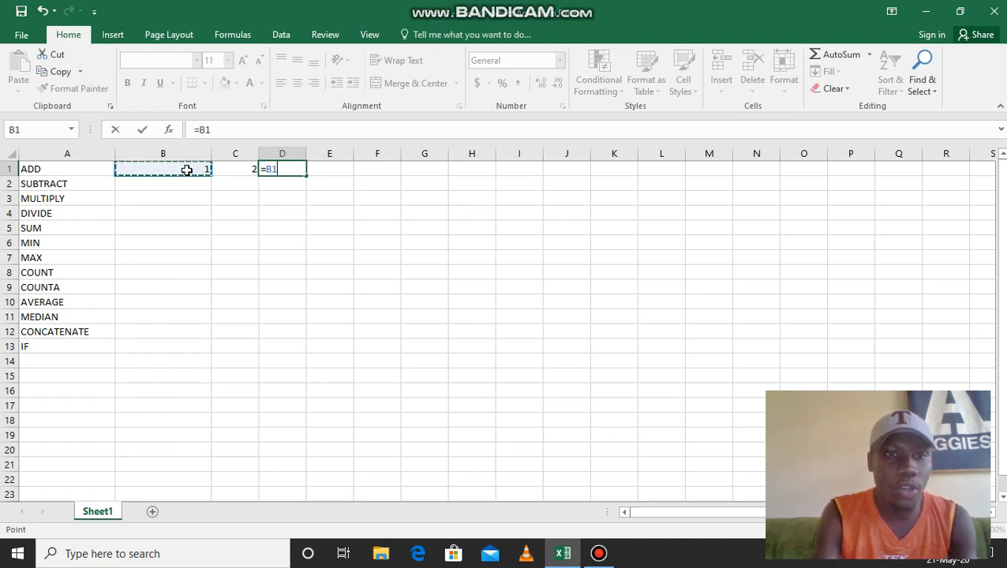
{"action": "type", "text": "="}
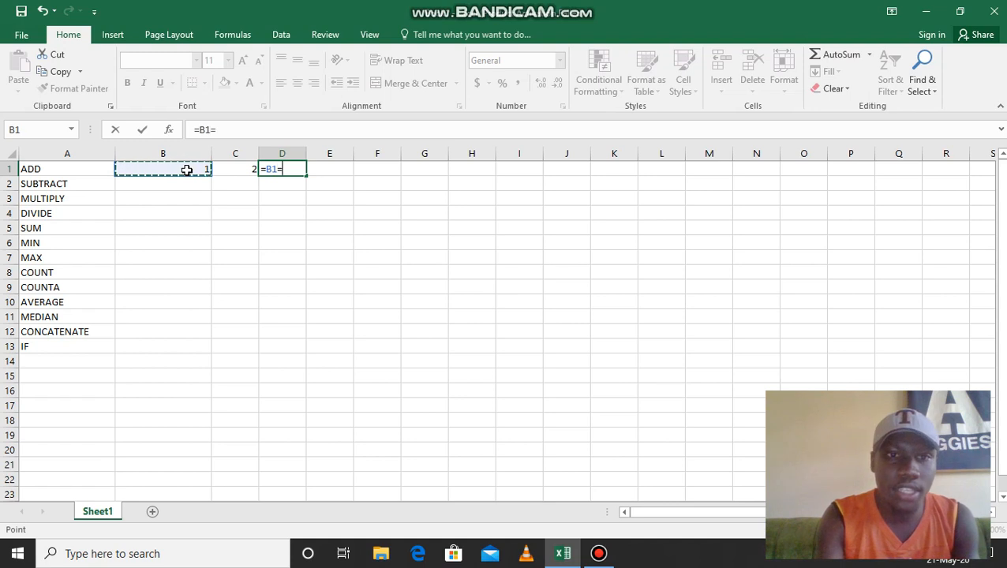
{"action": "key", "text": "BackSpace"}
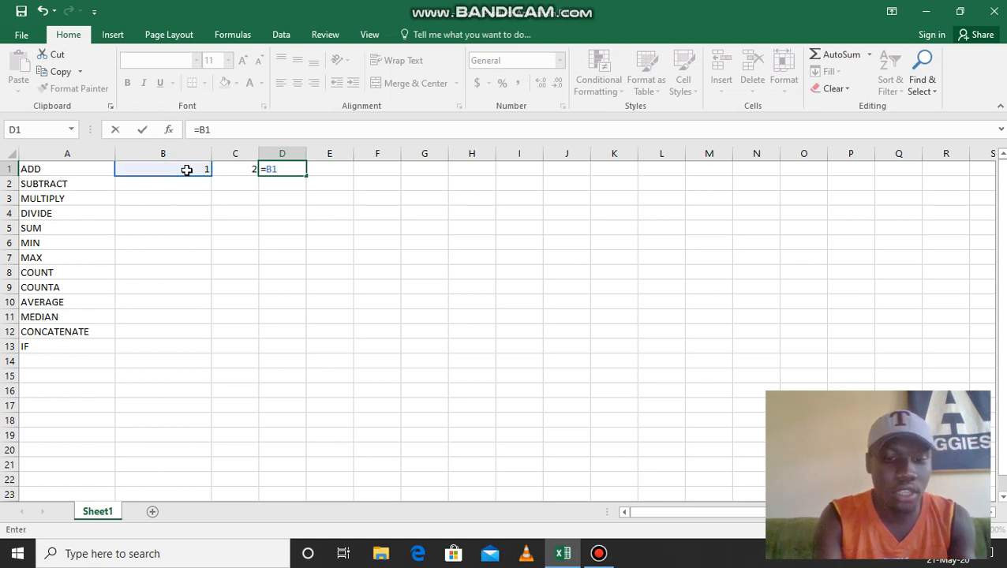
{"action": "type", "text": "+"}
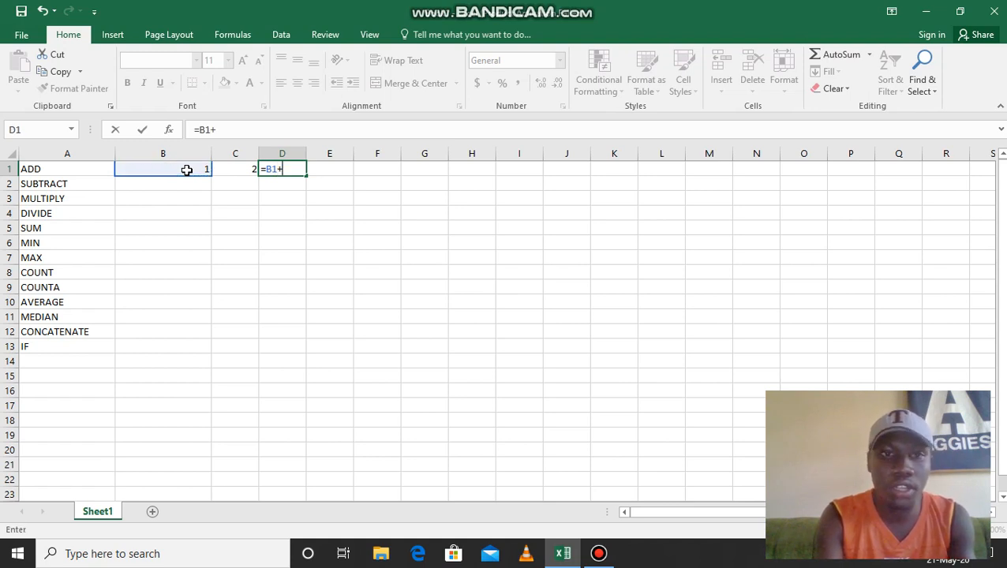
{"action": "left_click", "coordinate": [242, 168]}
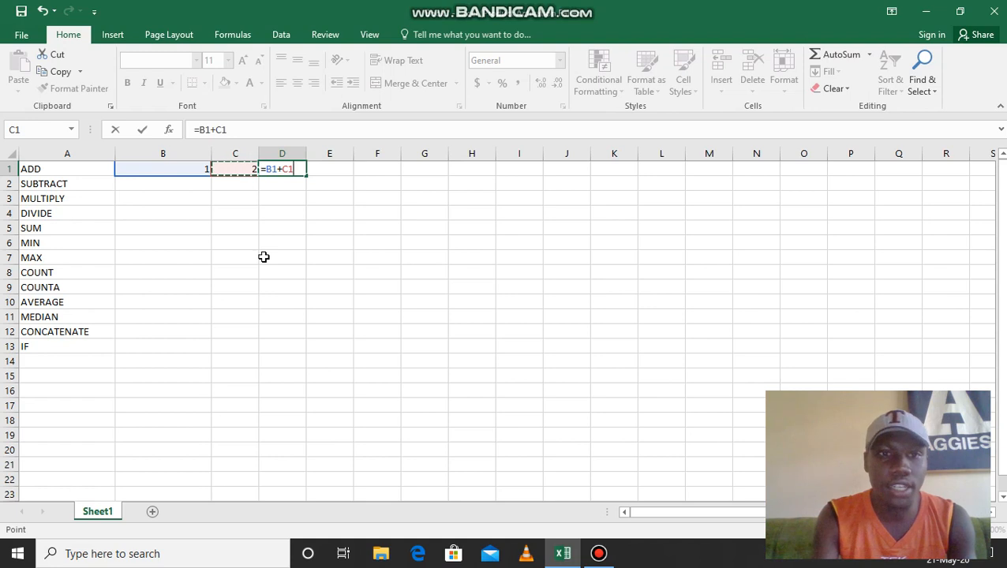
{"action": "key", "text": "Return"}
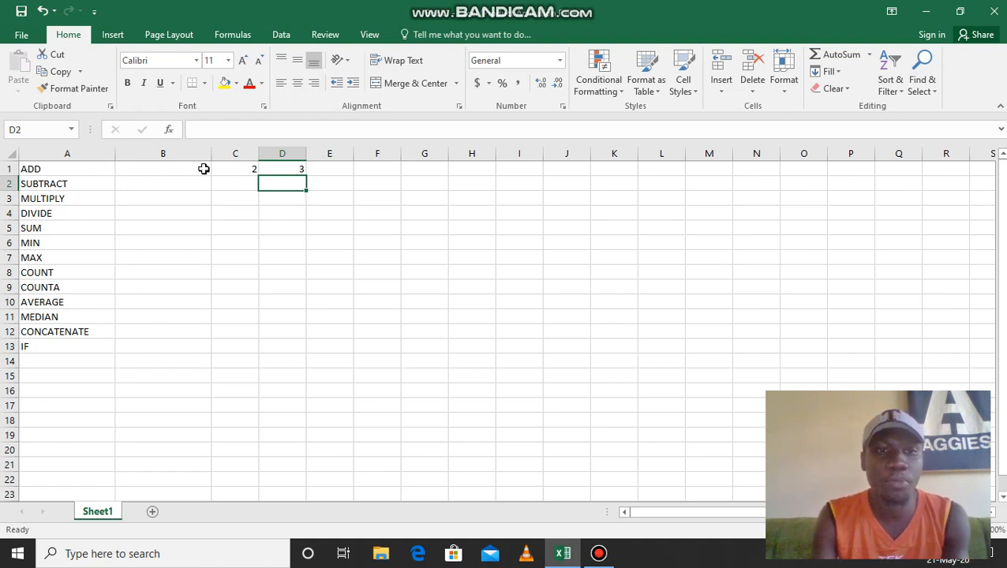
Enter 4 in B2 and 2 in C2 as the sample numbers for the SUBTRACT row.
{"action": "left_click", "coordinate": [161, 181]}
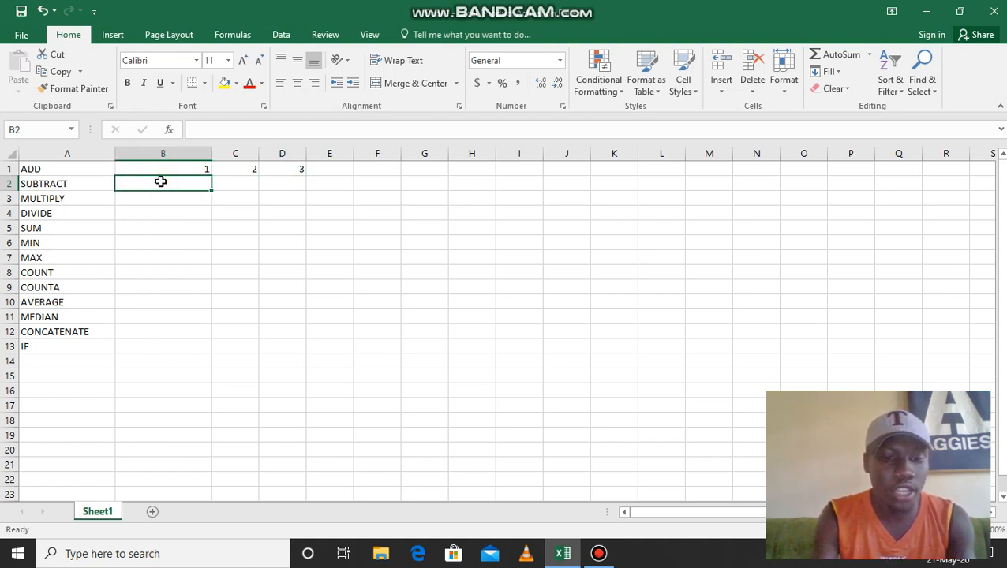
{"action": "type", "text": "4"}
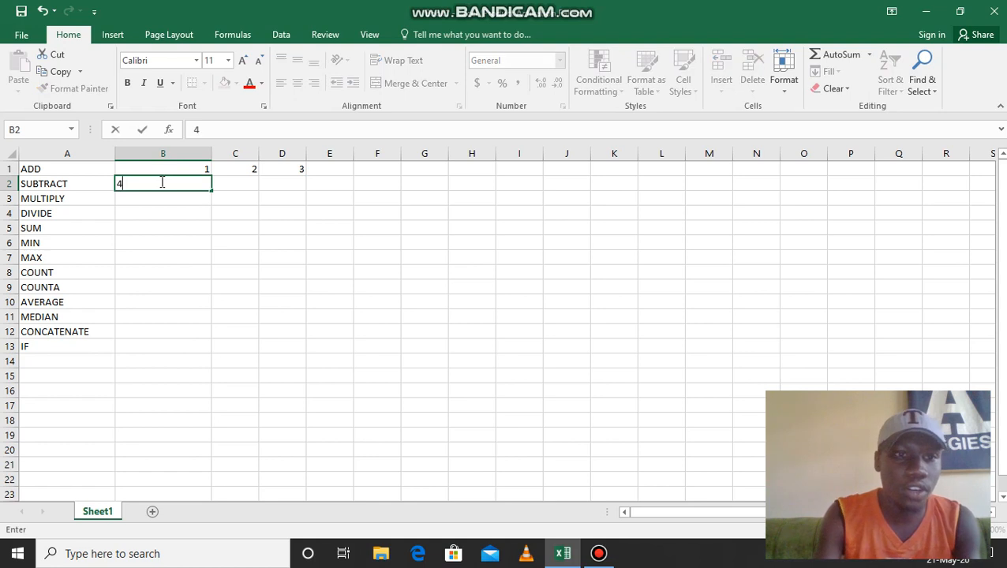
{"action": "left_click", "coordinate": [232, 187]}
{"action": "type", "text": "2"}
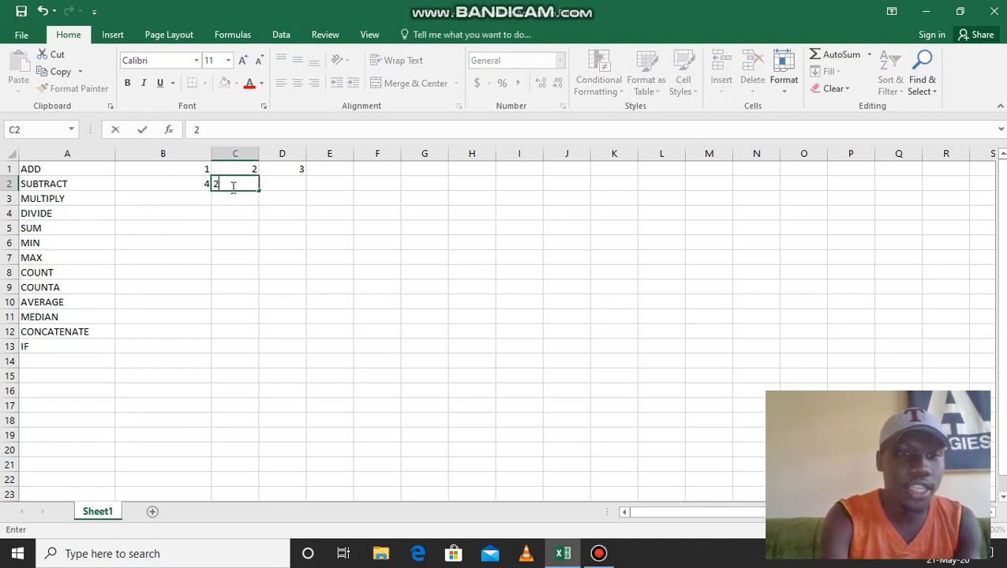
Subtract the second number from the first in D2 with the formula =B2-C2.
{"action": "left_click", "coordinate": [283, 183]}
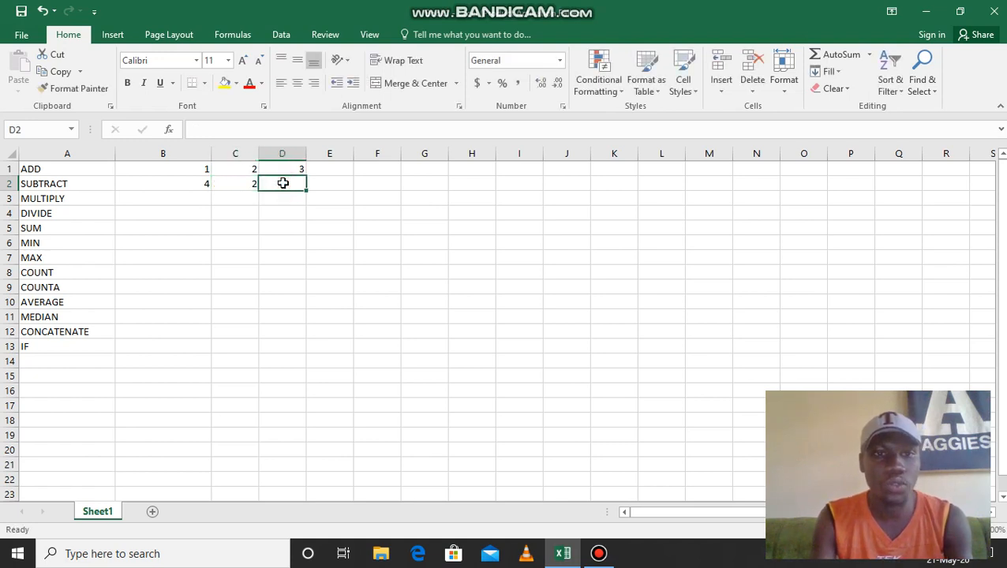
{"action": "type", "text": "="}
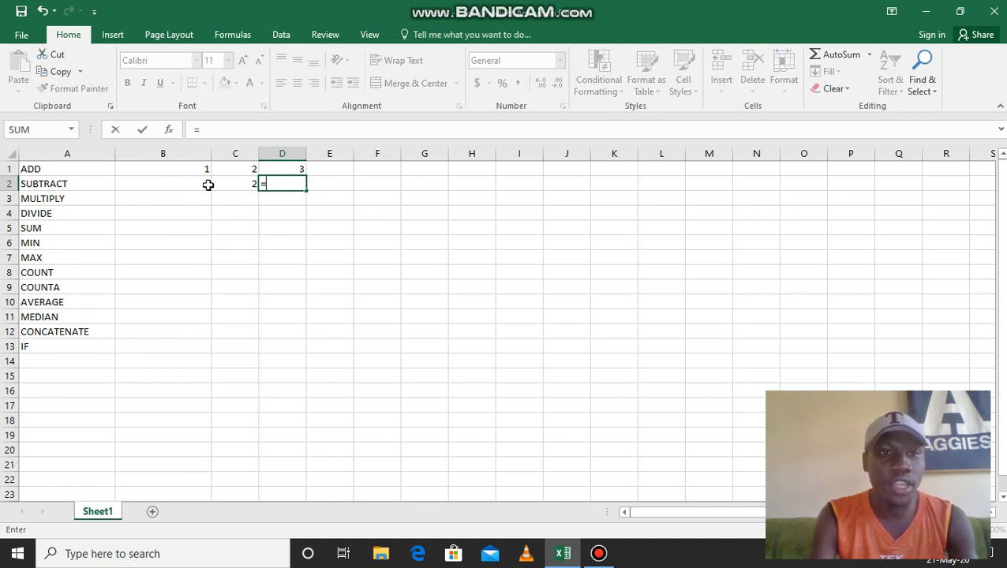
{"action": "left_click", "coordinate": [194, 183]}
{"action": "type", "text": "-"}
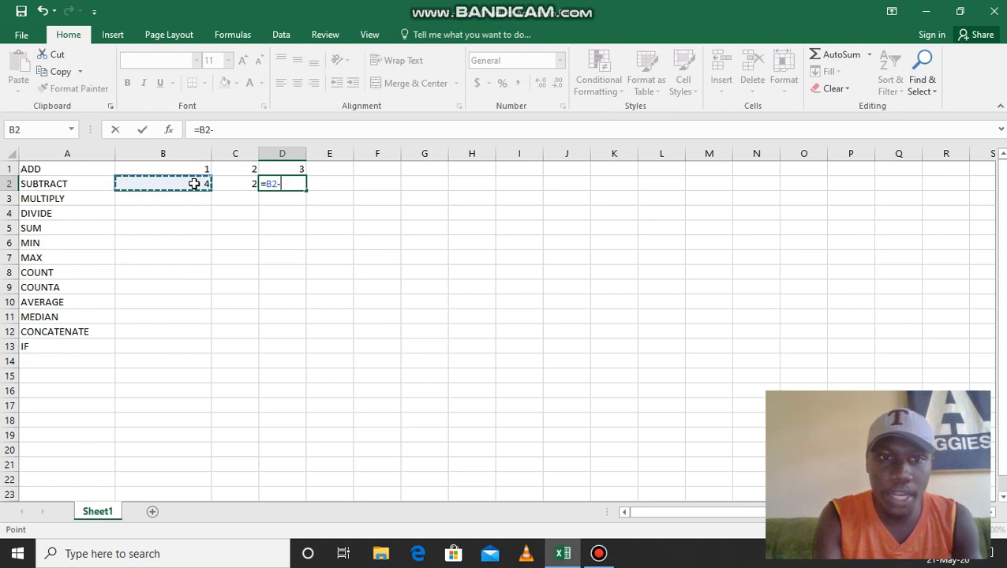
{"action": "left_click", "coordinate": [241, 185]}
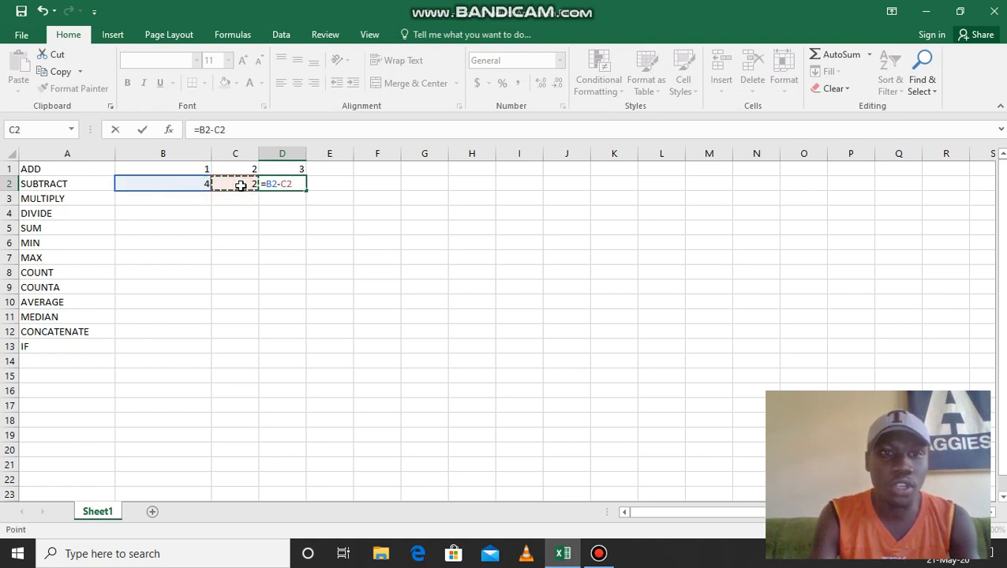
{"action": "key", "text": "Return"}
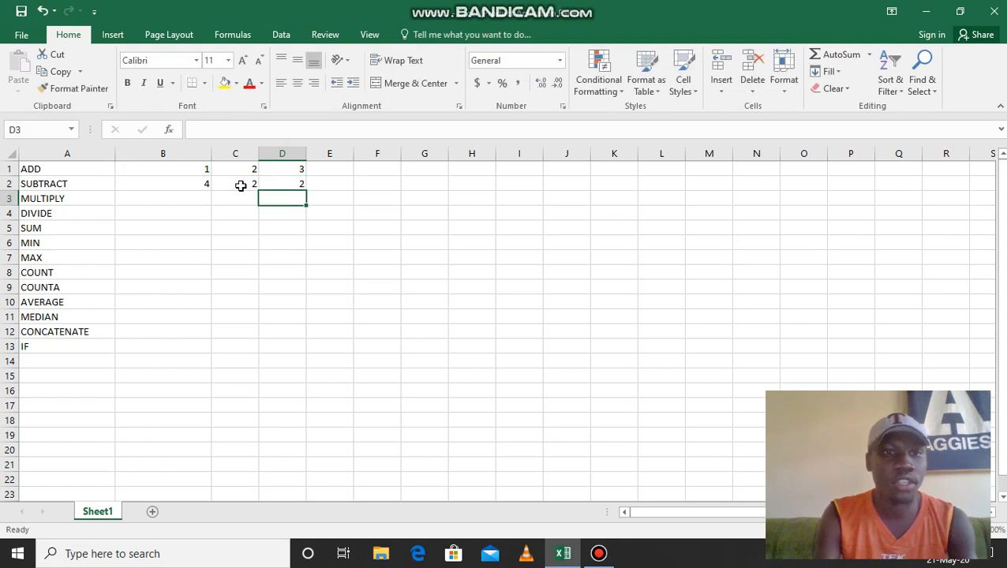
{"action": "left_click", "coordinate": [282, 184]}
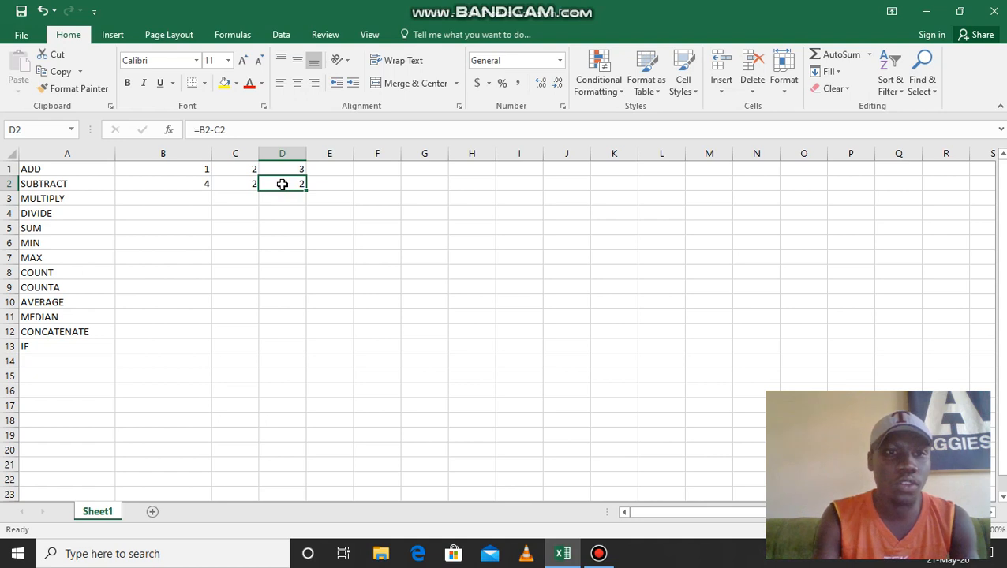
Enter 2 in both B3 and C3 as the sample numbers for the MULTIPLY row.
{"action": "left_click", "coordinate": [166, 201]}
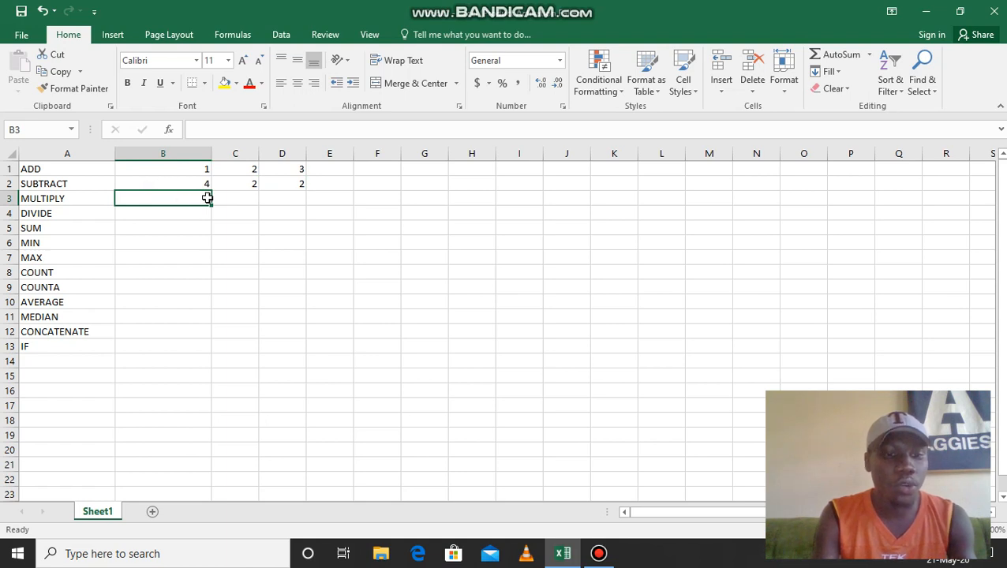
{"action": "type", "text": "2"}
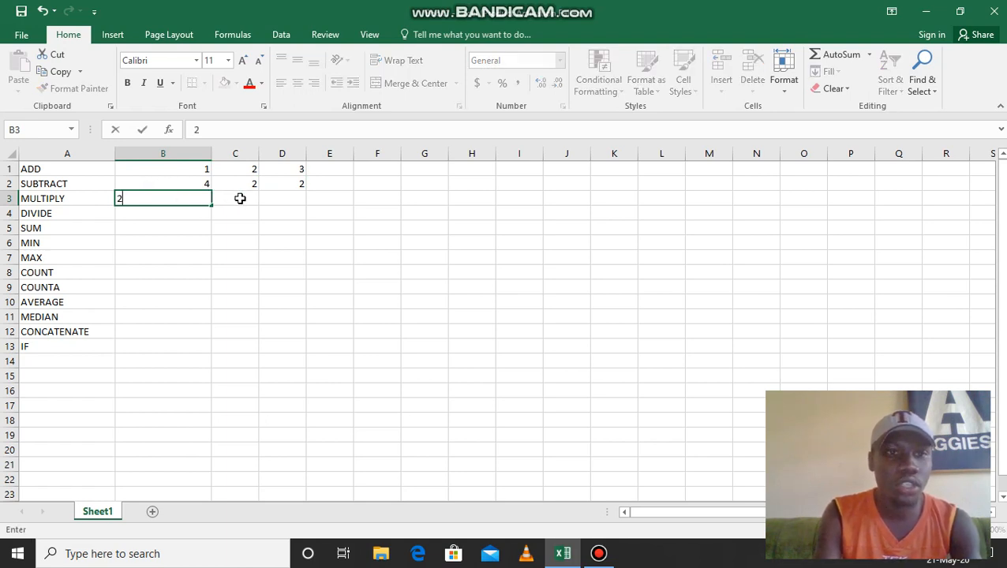
{"action": "left_click", "coordinate": [239, 199]}
{"action": "type", "text": "2"}
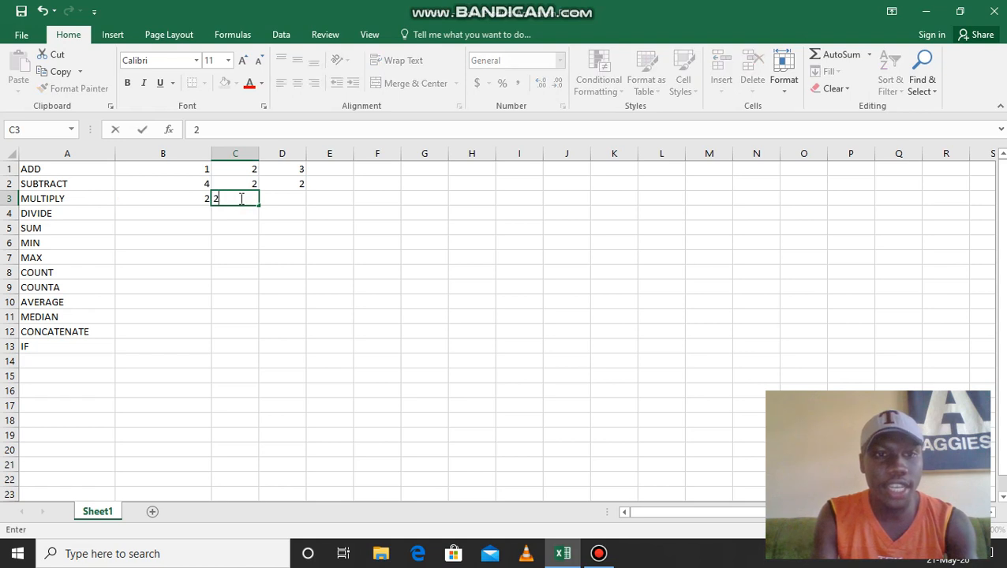
Multiply the two numbers of the MULTIPLY row in D3 with the formula =B3*C3.
{"action": "left_click", "coordinate": [292, 200]}
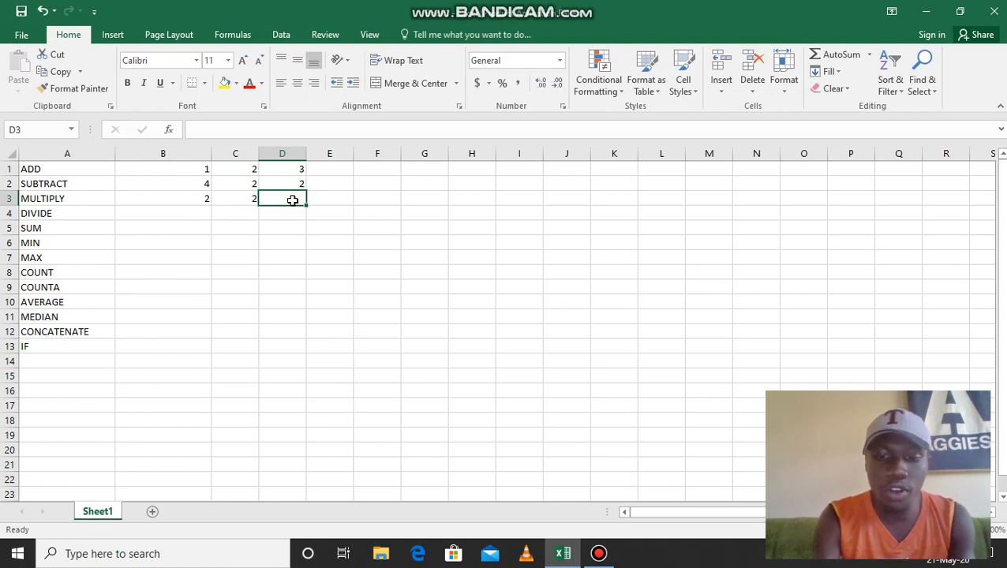
{"action": "type", "text": "="}
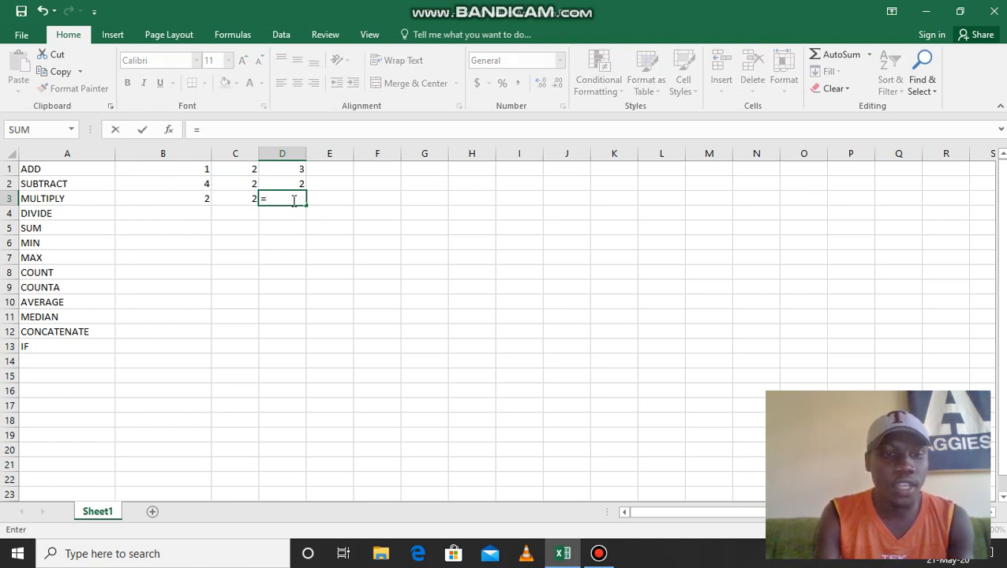
{"action": "left_click", "coordinate": [187, 199]}
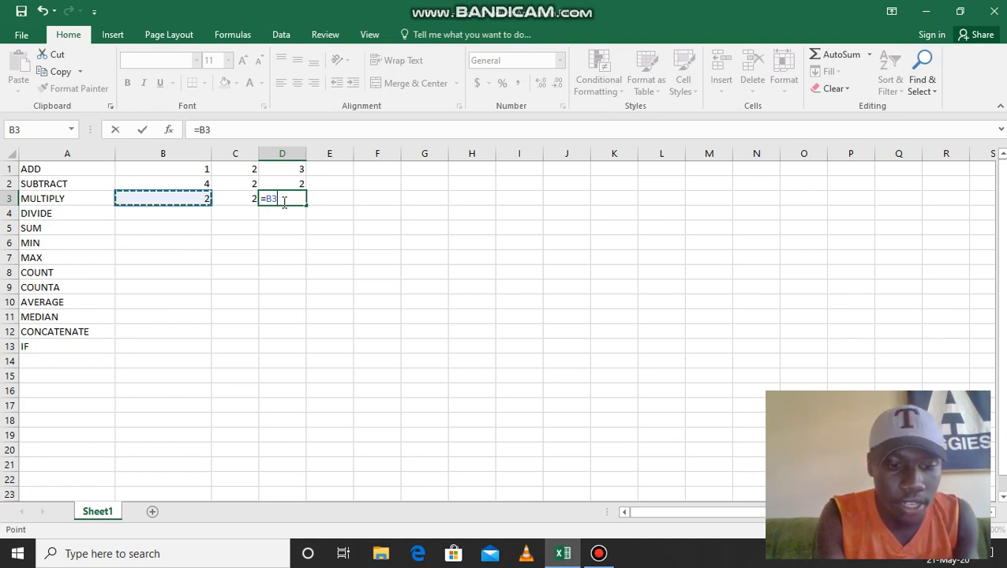
{"action": "type", "text": "*"}
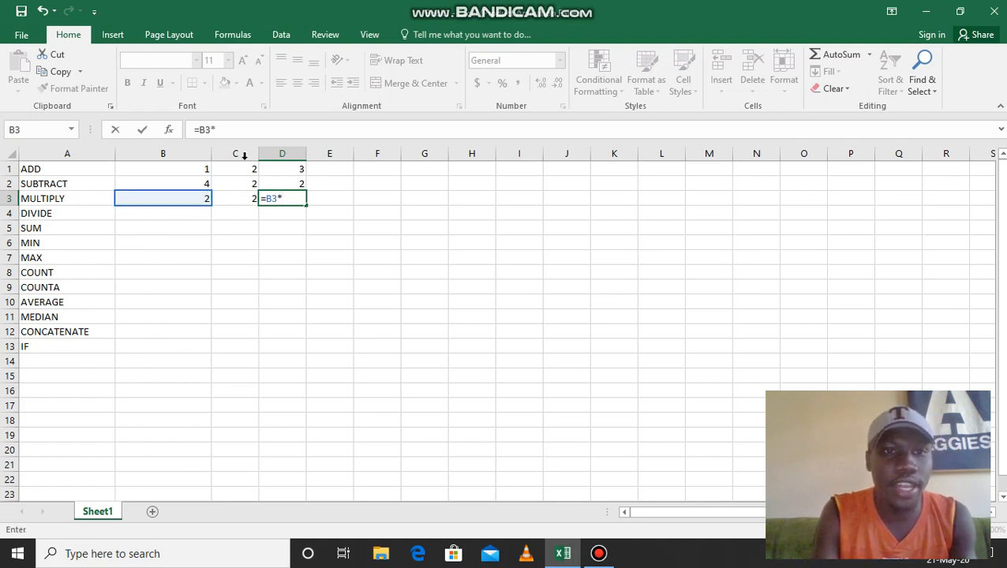
{"action": "left_click", "coordinate": [233, 200]}
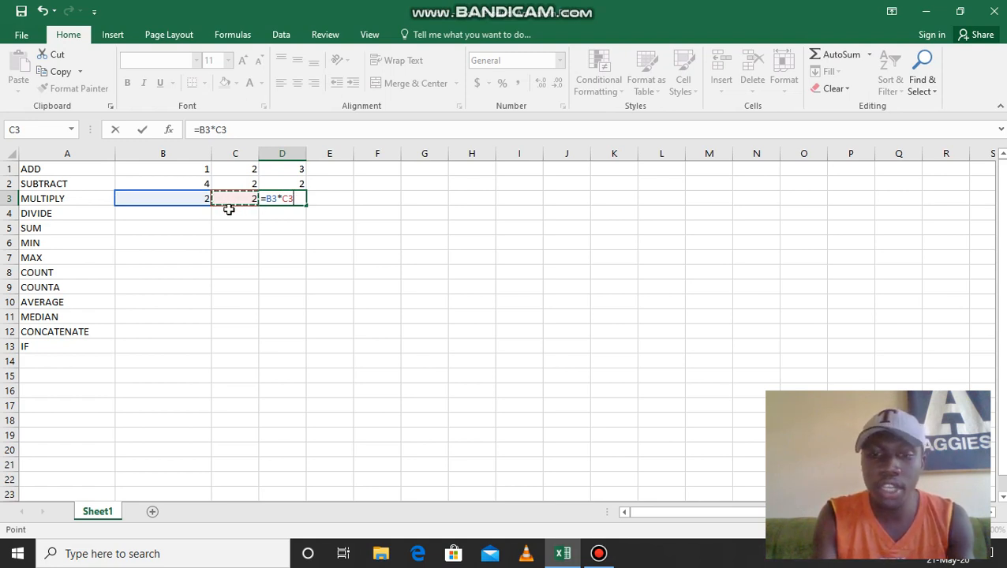
{"action": "key", "text": "Return"}
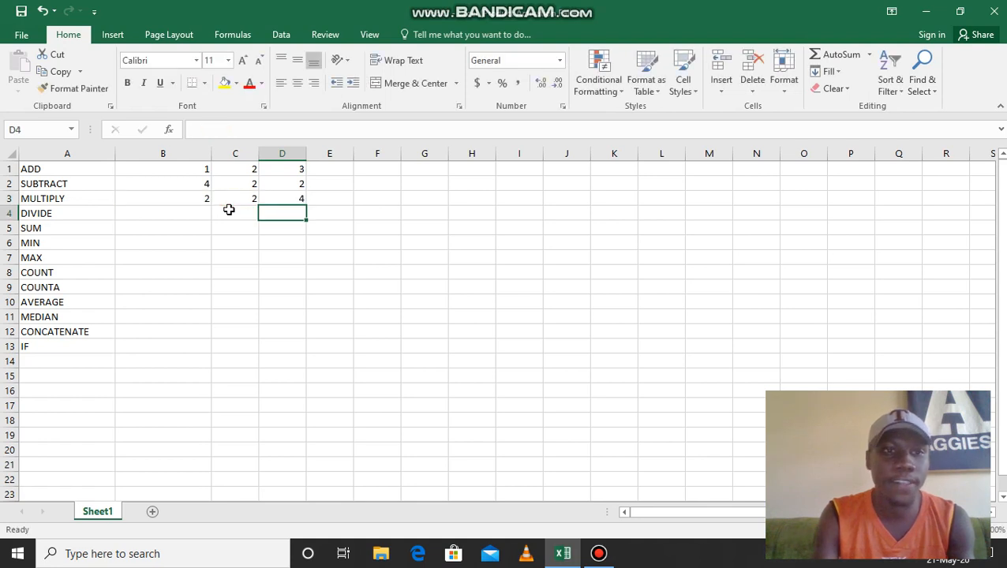
Enter 4 in B4 and 2 in C4 as the sample numbers for the DIVIDE row.
{"action": "left_click", "coordinate": [187, 213]}
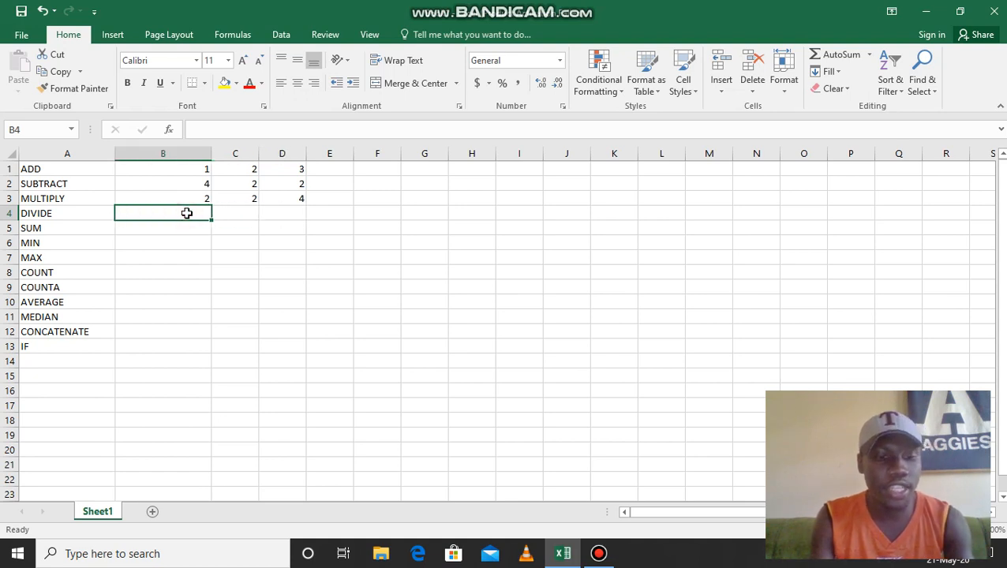
{"action": "type", "text": "4"}
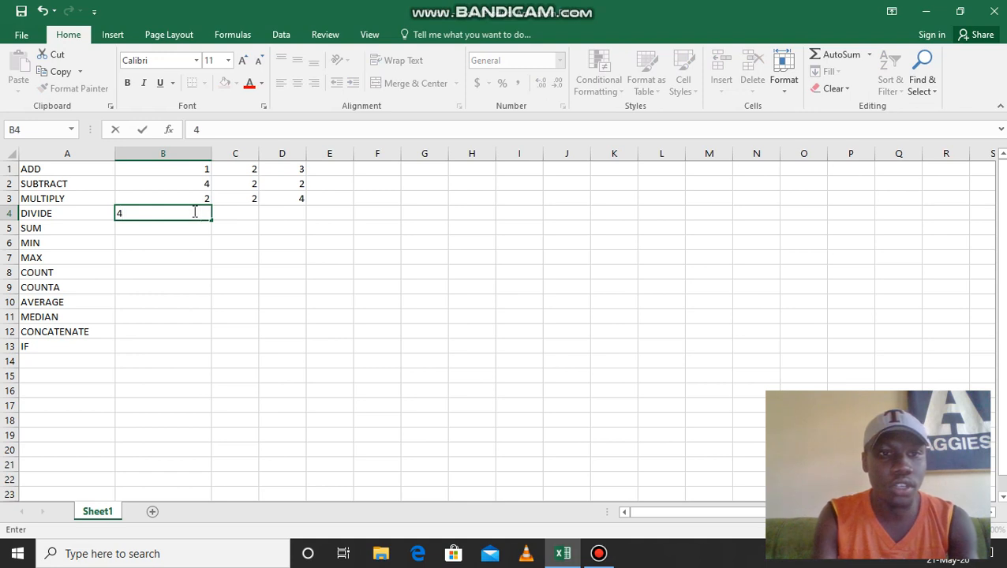
{"action": "left_click", "coordinate": [237, 214]}
{"action": "type", "text": "2"}
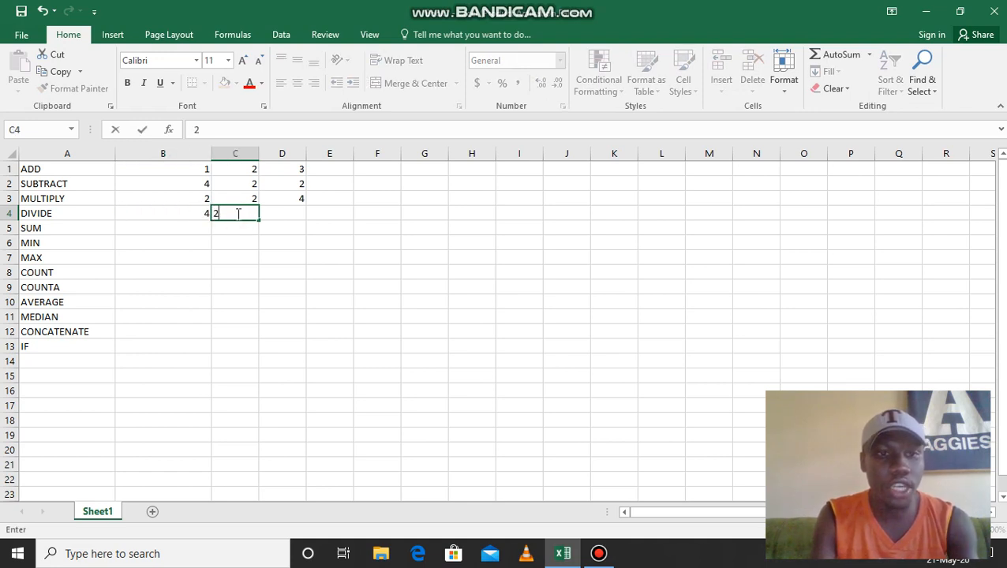
Divide the first number of the DIVIDE row by the second in D4 with the formula =B4/C4.
{"action": "left_click", "coordinate": [283, 214]}
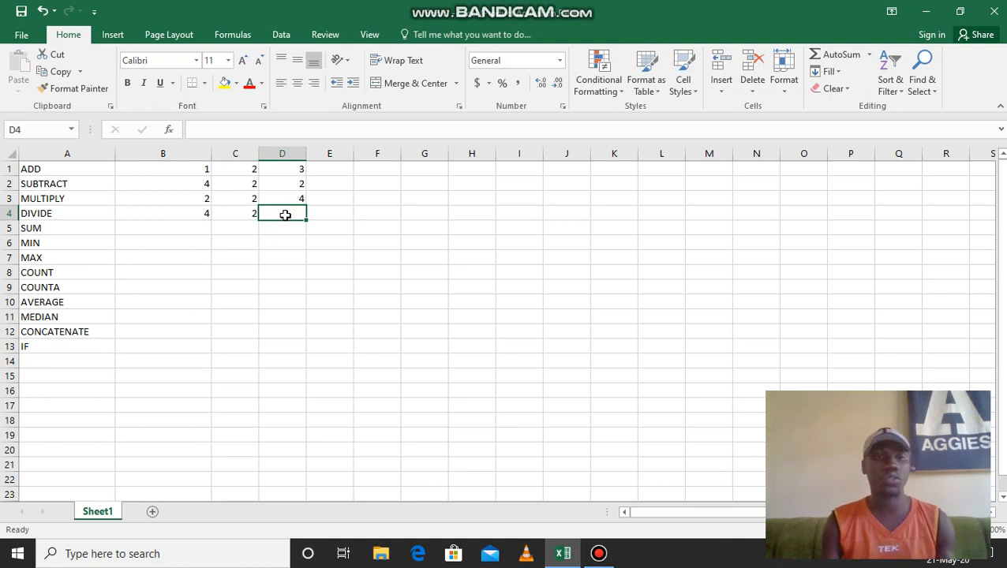
{"action": "type", "text": "="}
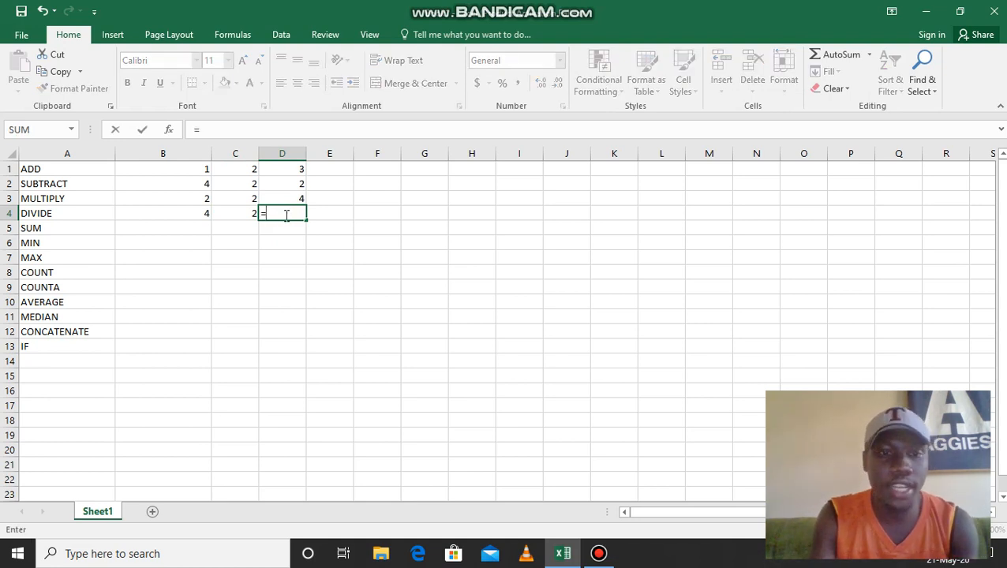
{"action": "left_click", "coordinate": [183, 214]}
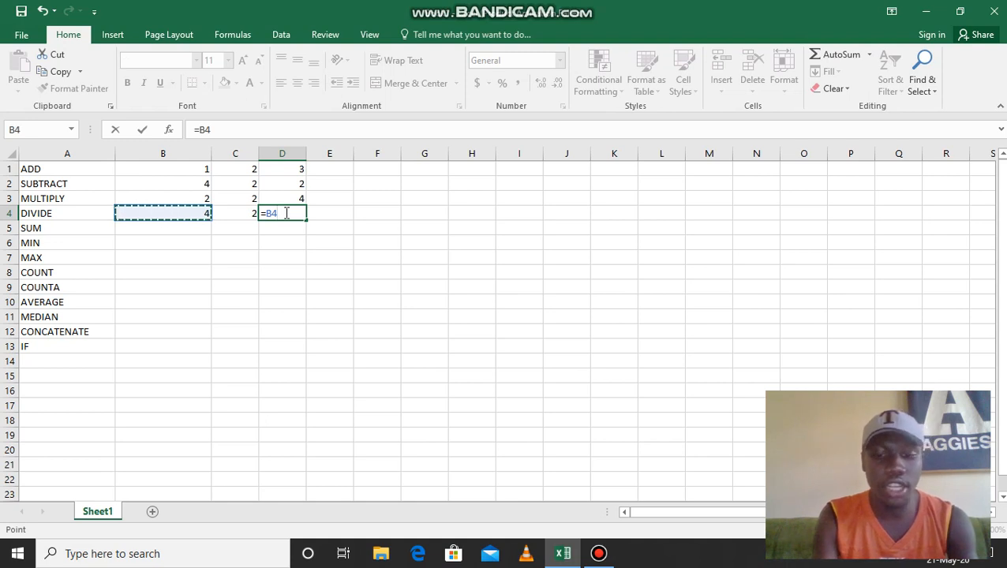
{"action": "type", "text": "/"}
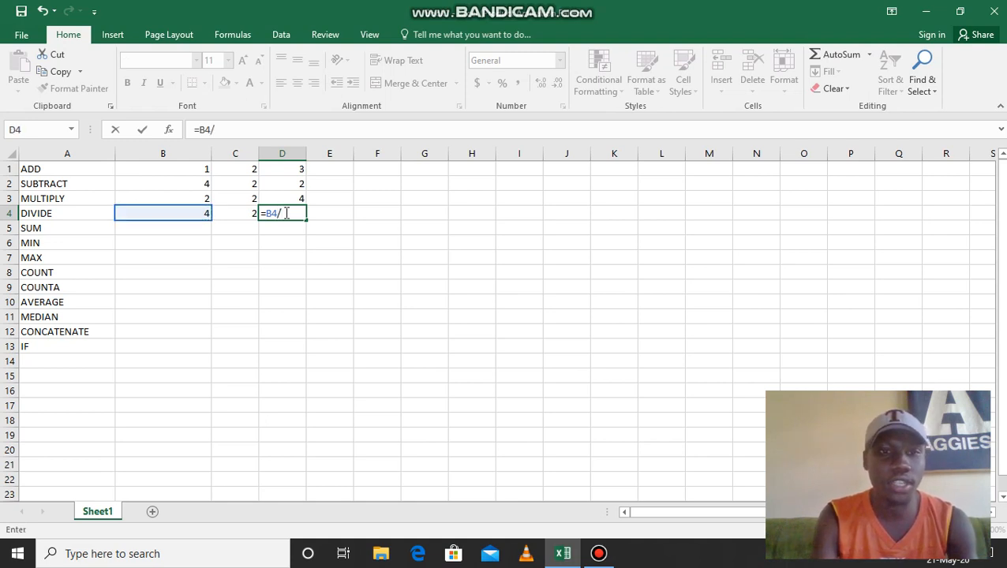
{"action": "left_click", "coordinate": [236, 214]}
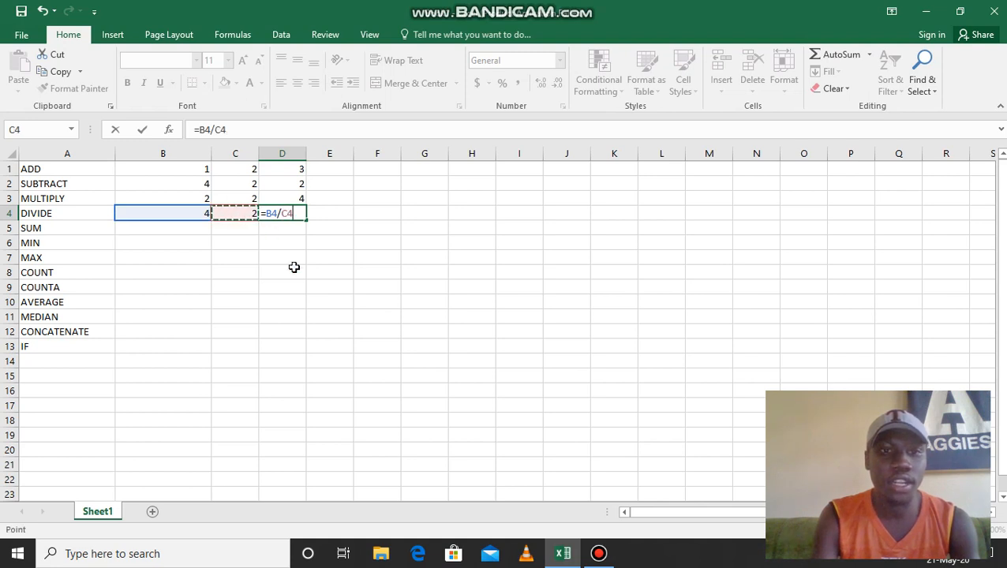
{"action": "key", "text": "ctrl+Return"}
{"action": "key", "text": "Return"}
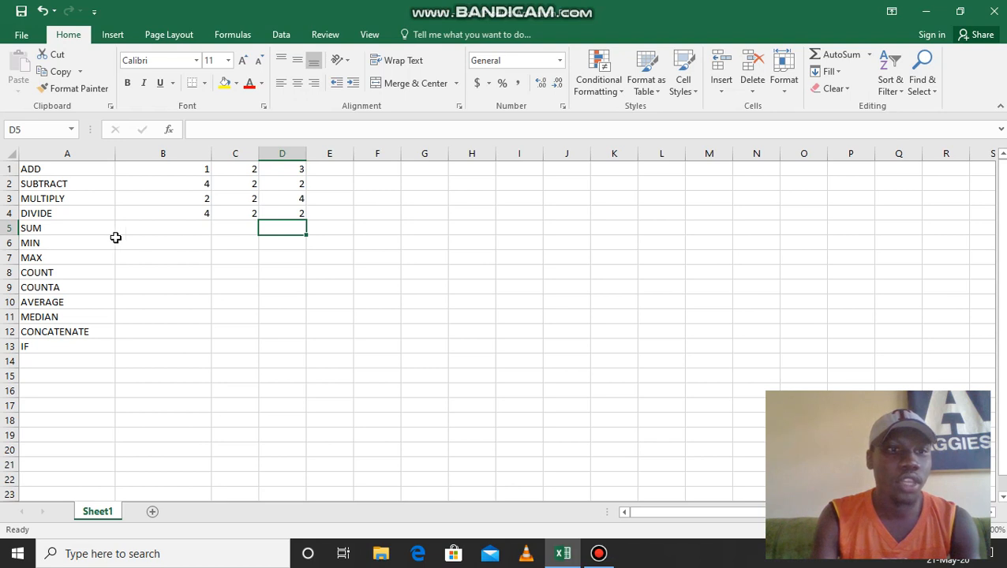
Total all the numbers of the first four rows in B5 with the formula =SUM(B1:D4).
{"action": "left_click", "coordinate": [166, 231]}
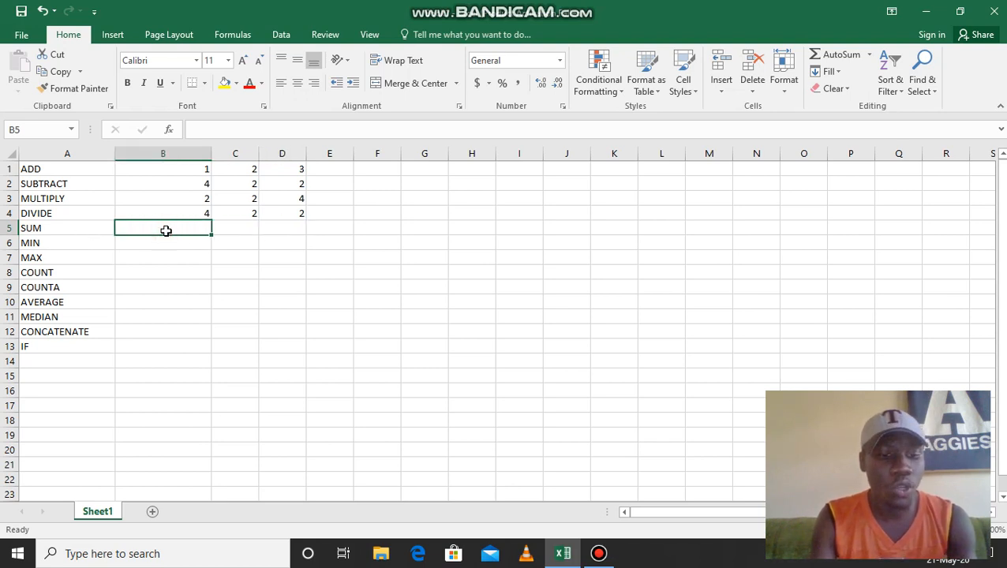
{"action": "type", "text": "="}
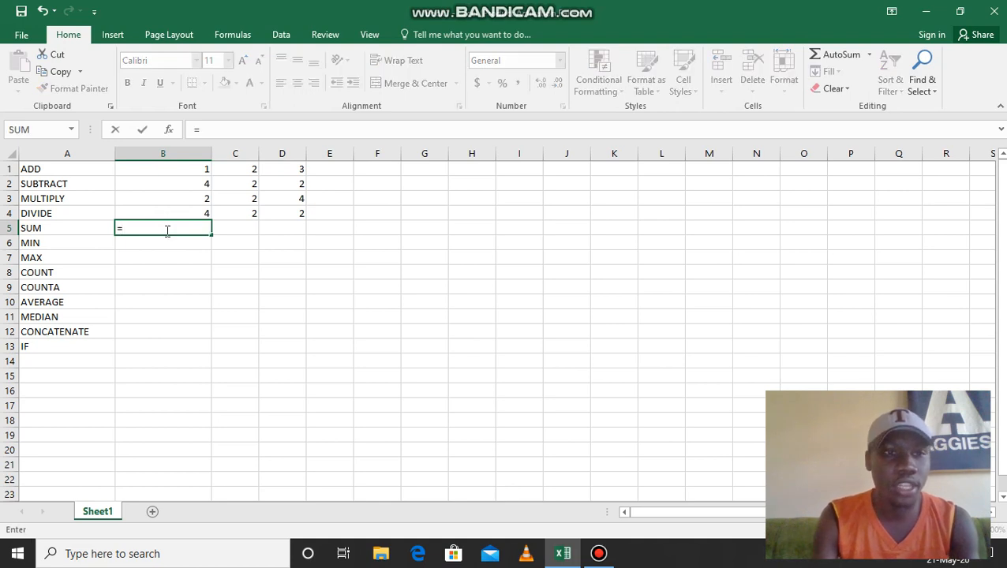
{"action": "type", "text": "S"}
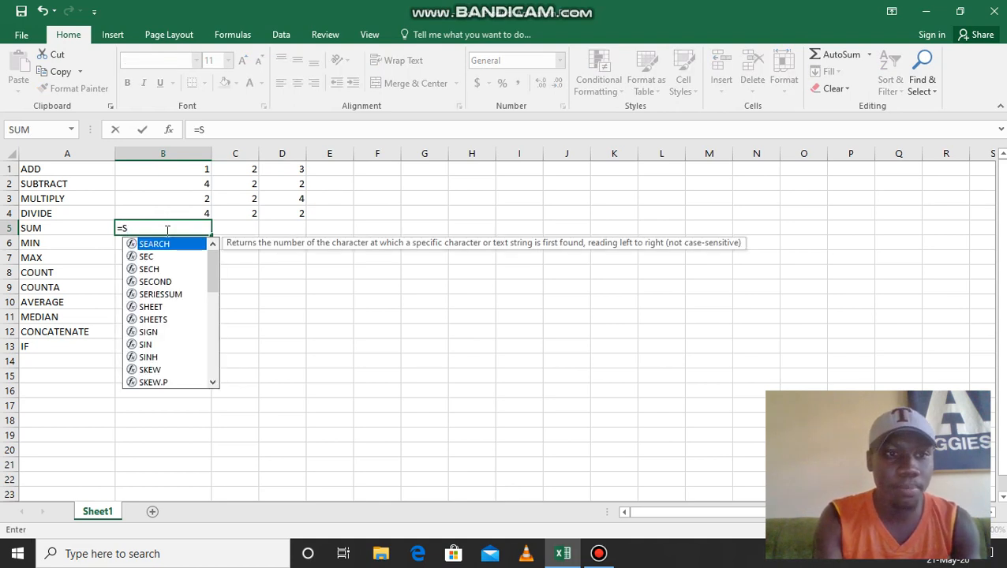
{"action": "type", "text": "UM"}
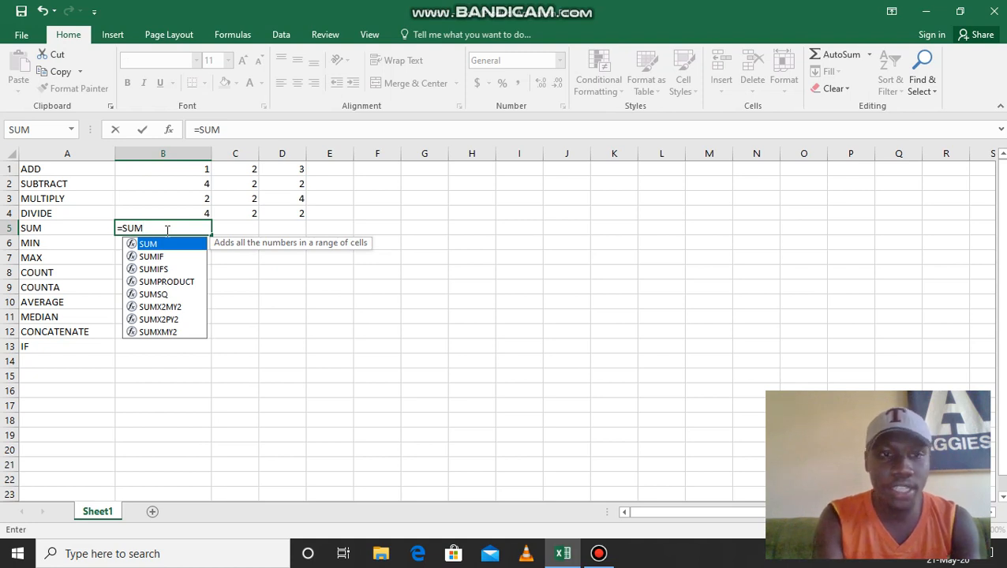
{"action": "type", "text": "("}
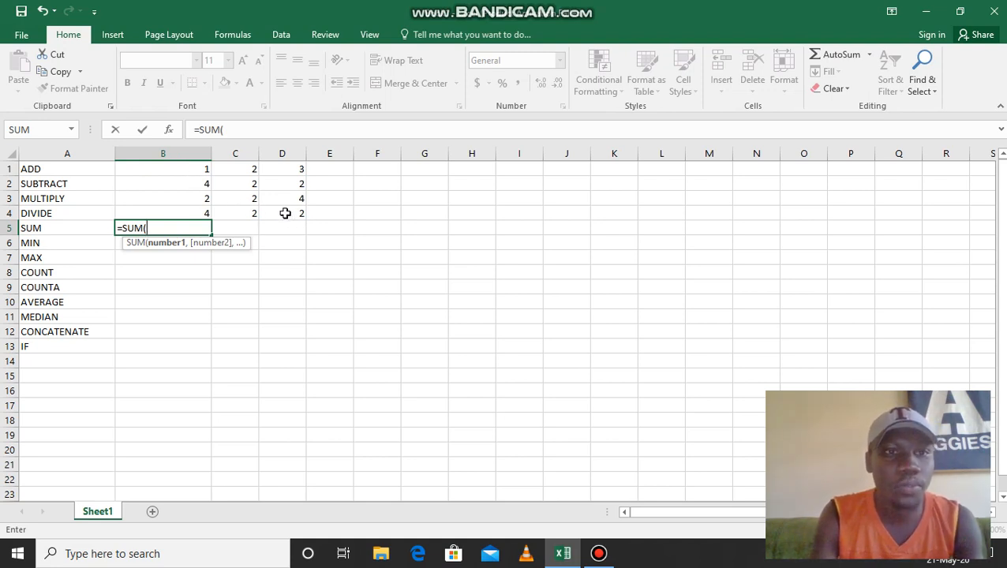
{"action": "left_click_drag", "start_coordinate": [150, 168], "coordinate": [271, 215]}
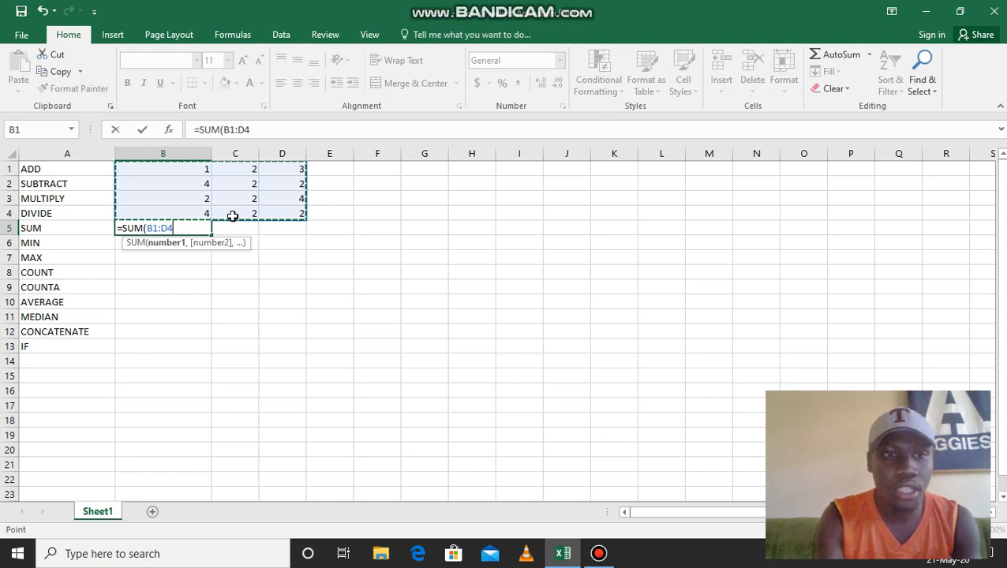
{"action": "type", "text": ")"}
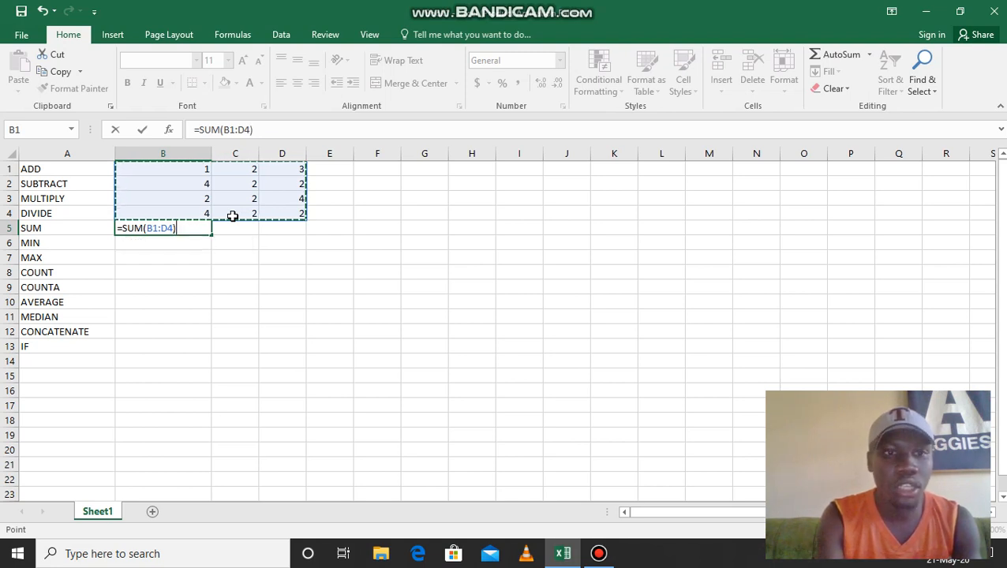
{"action": "key", "text": "Return"}
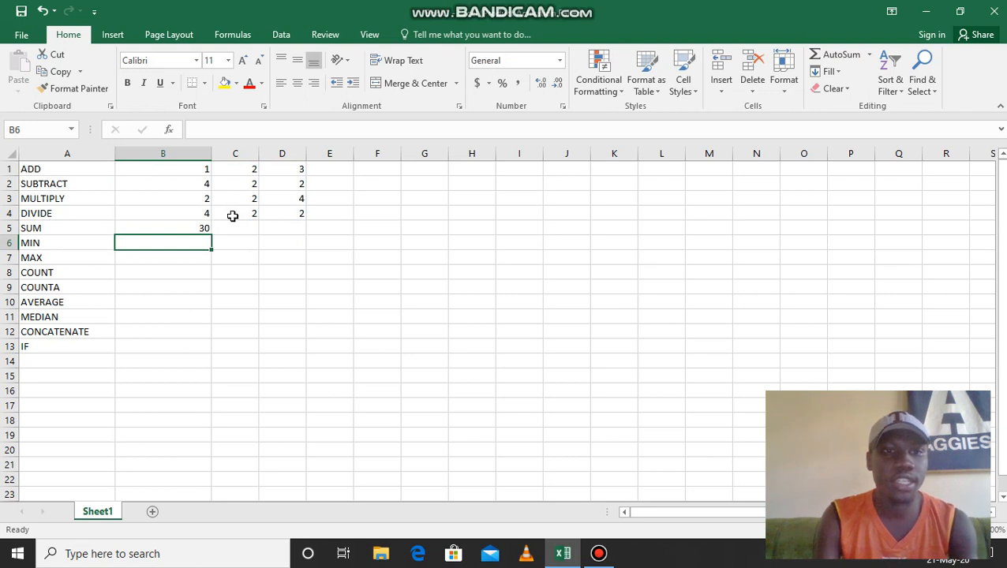
{"action": "left_click", "coordinate": [195, 228]}
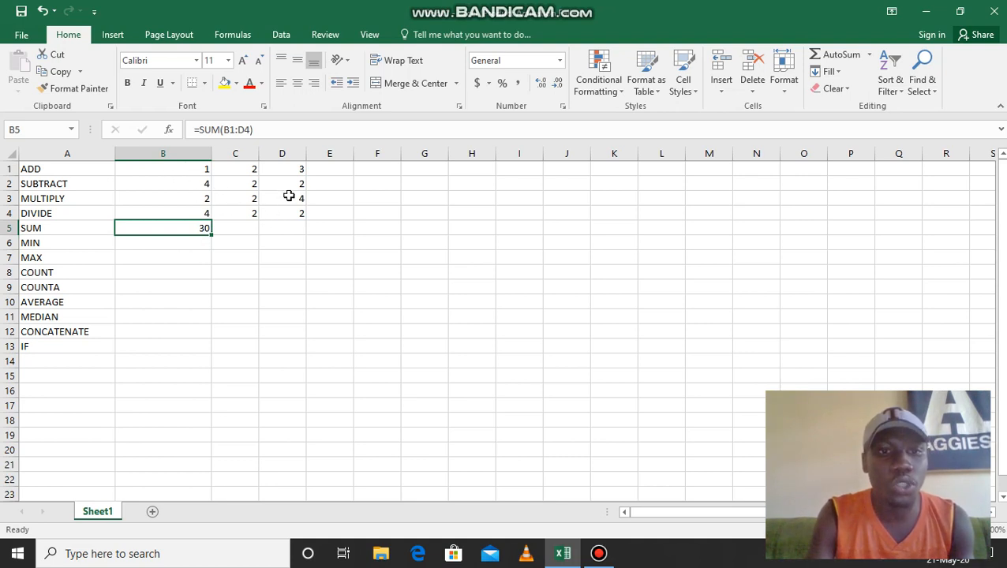
Find the smallest number of the first four rows in B6 with the formula =MIN(B1:D4).
{"action": "left_click", "coordinate": [172, 247]}
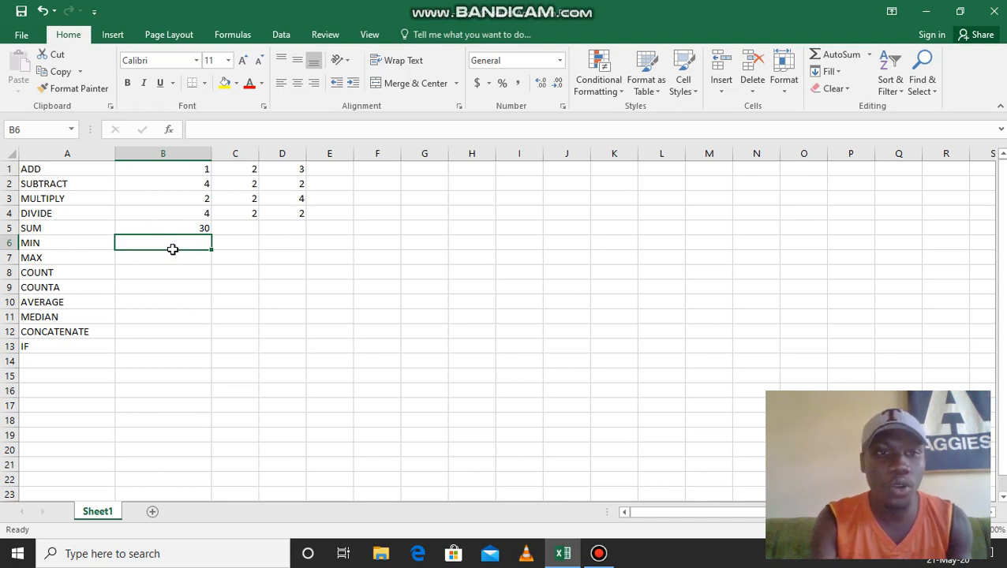
{"action": "type", "text": "="}
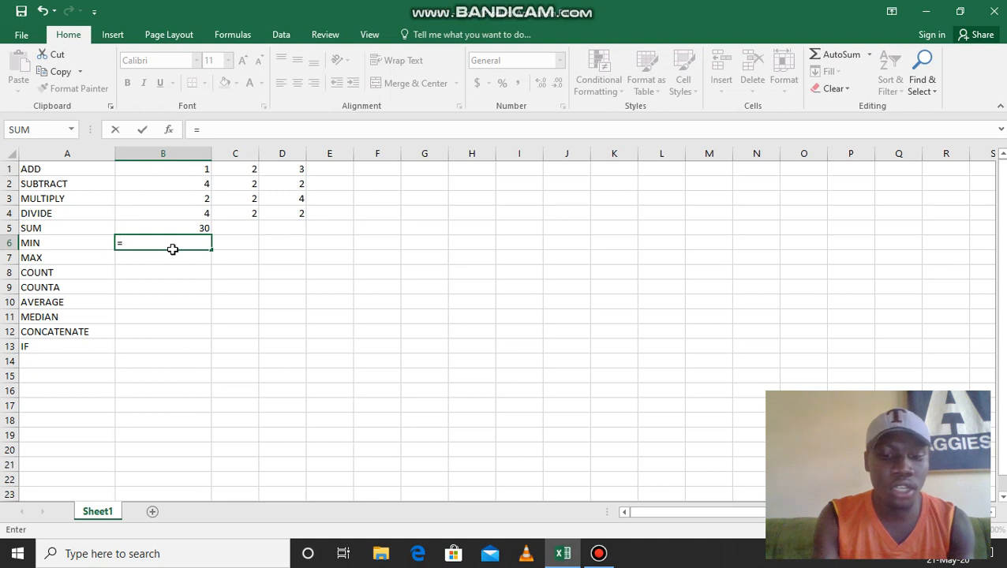
{"action": "type", "text": "MIN"}
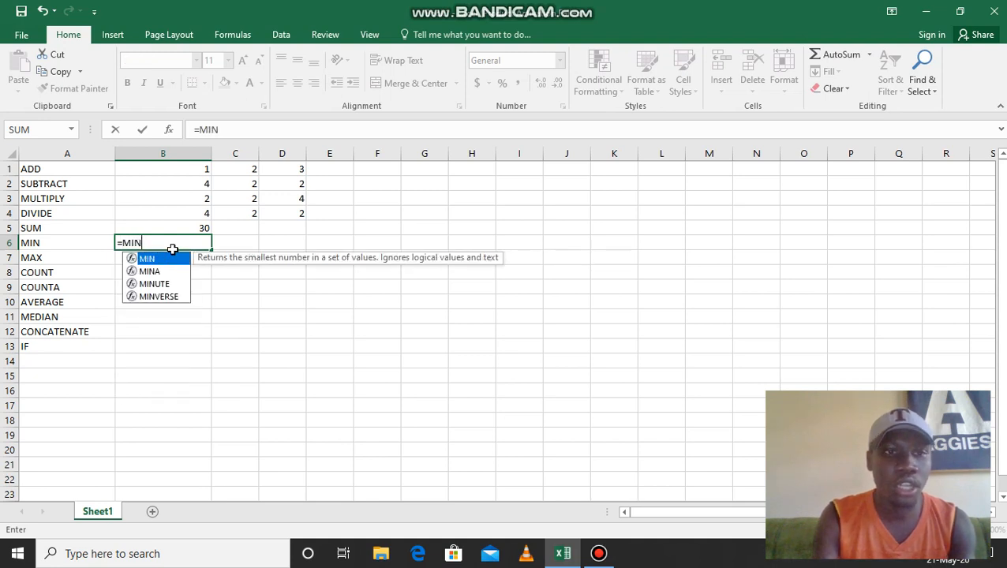
{"action": "type", "text": "("}
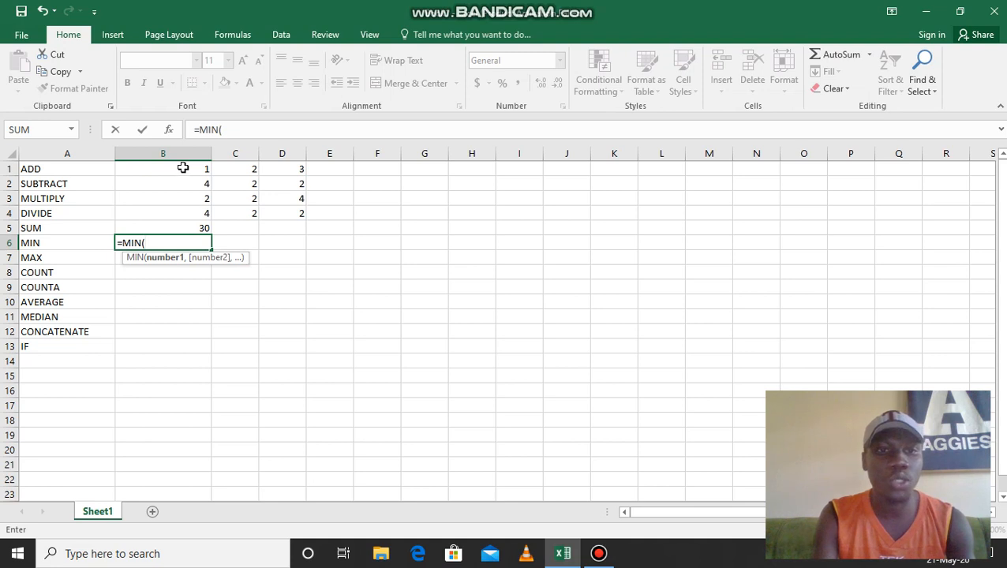
{"action": "left_click_drag", "start_coordinate": [182, 166], "coordinate": [279, 213]}
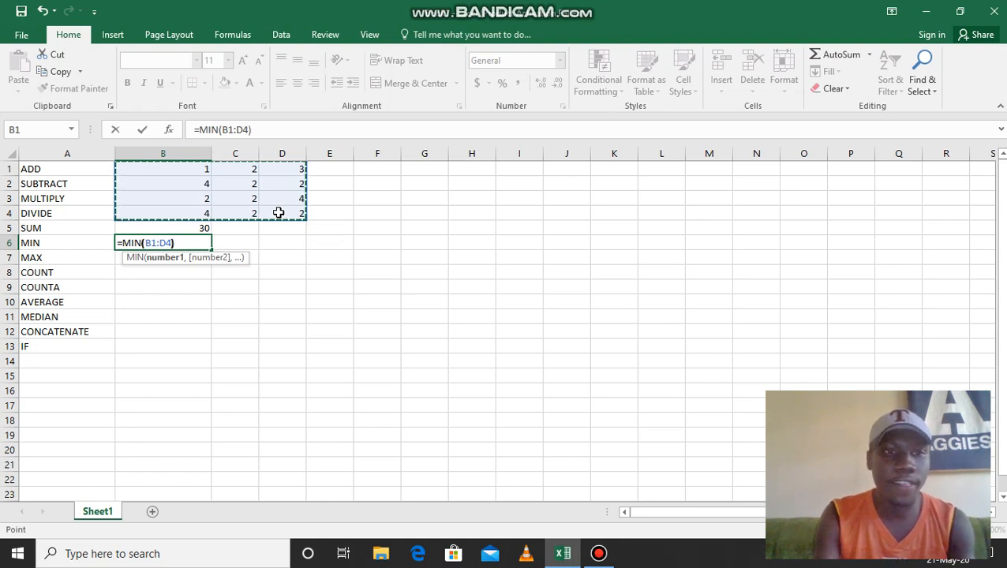
{"action": "type", "text": ")"}
{"action": "key", "text": "Return"}
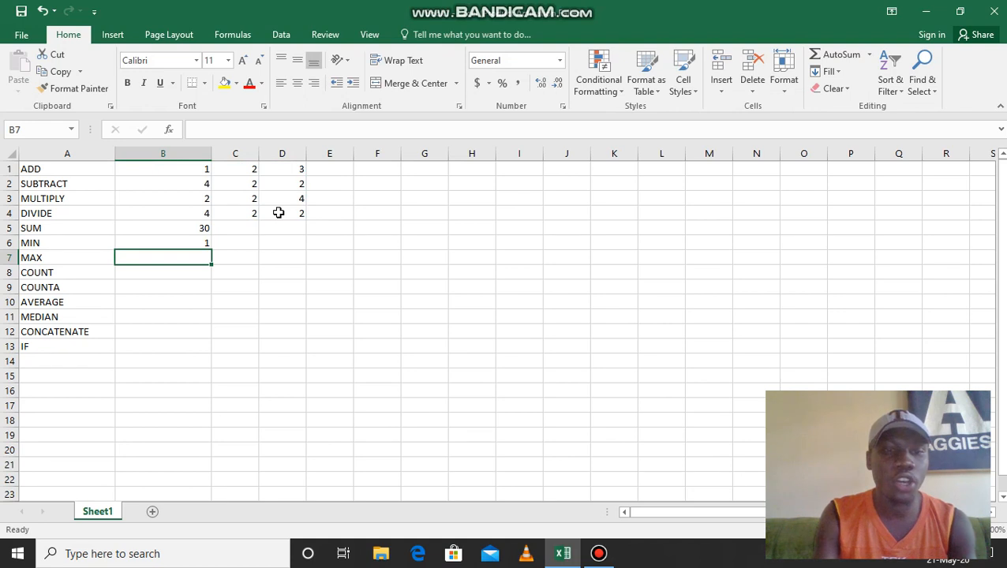
{"action": "left_click", "coordinate": [191, 244]}
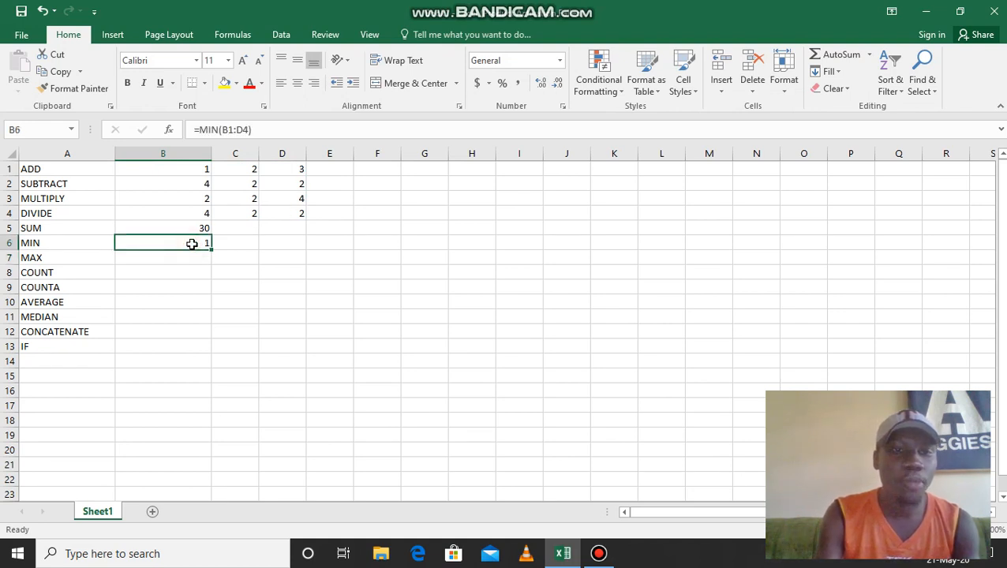
{"action": "left_click_drag", "start_coordinate": [190, 168], "coordinate": [291, 206]}
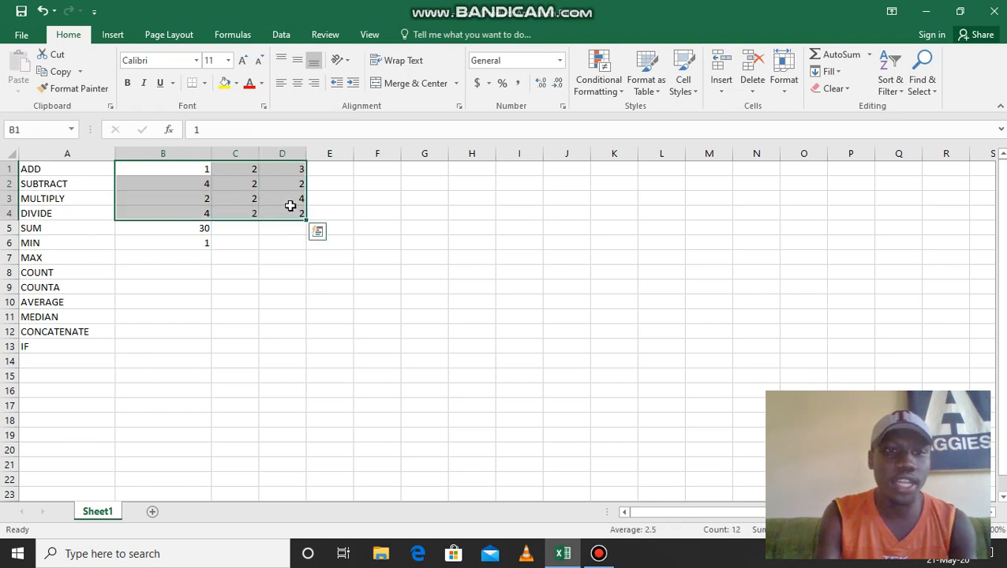
{"action": "left_click", "coordinate": [198, 244]}
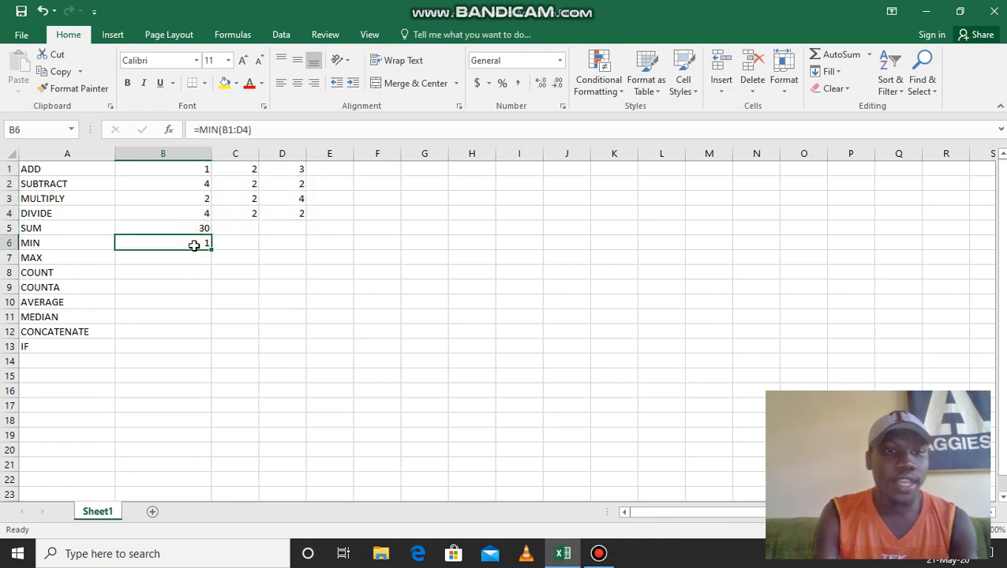
Find the largest number of the first four rows in B7 with the formula =MAX(B1:D4).
{"action": "left_click", "coordinate": [182, 259]}
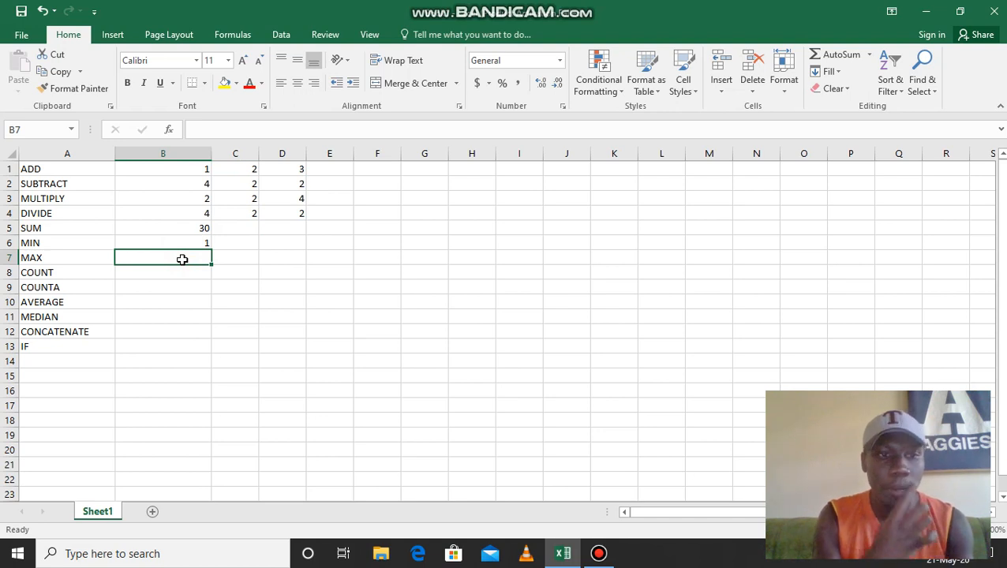
{"action": "type", "text": "="}
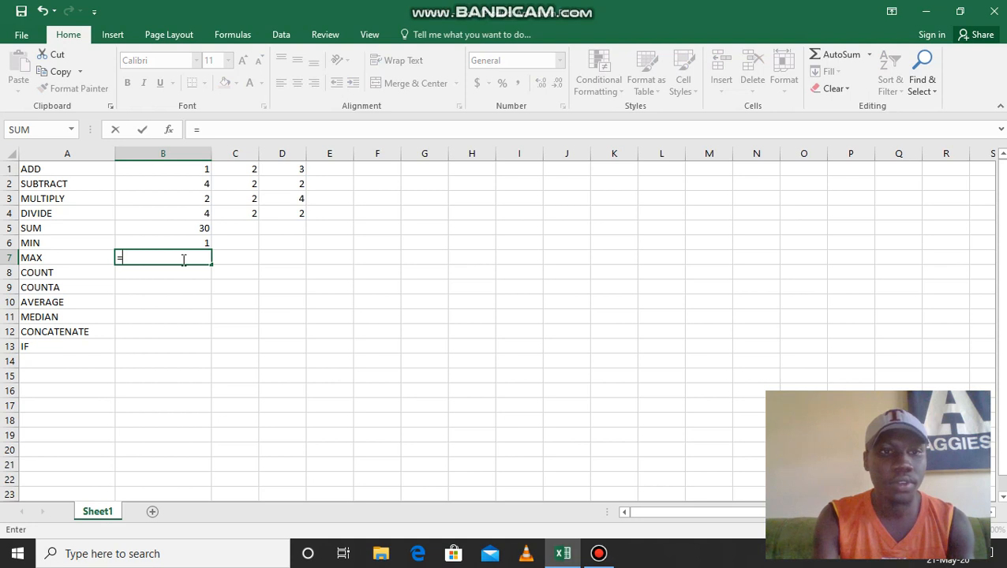
{"action": "type", "text": "MAX"}
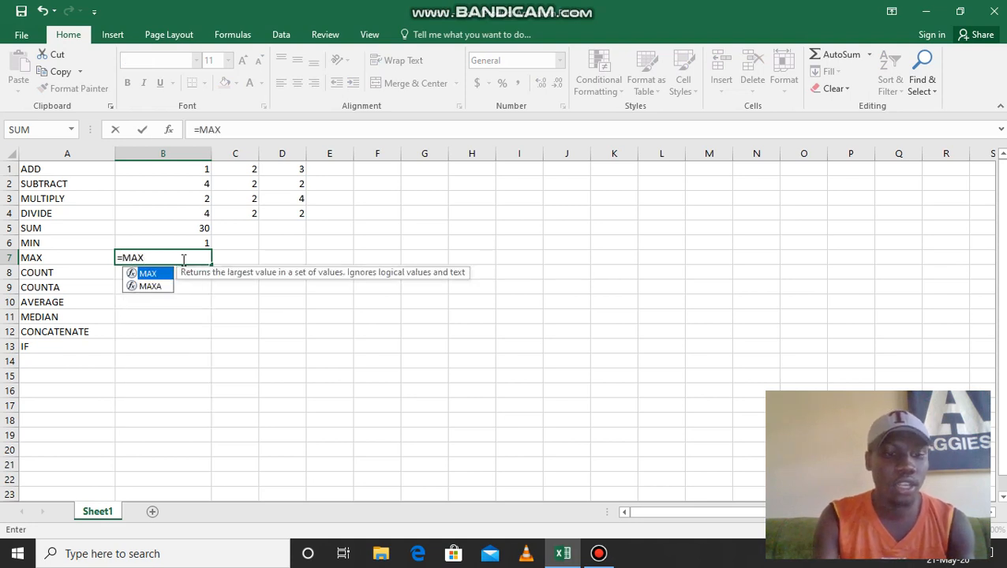
{"action": "type", "text": "("}
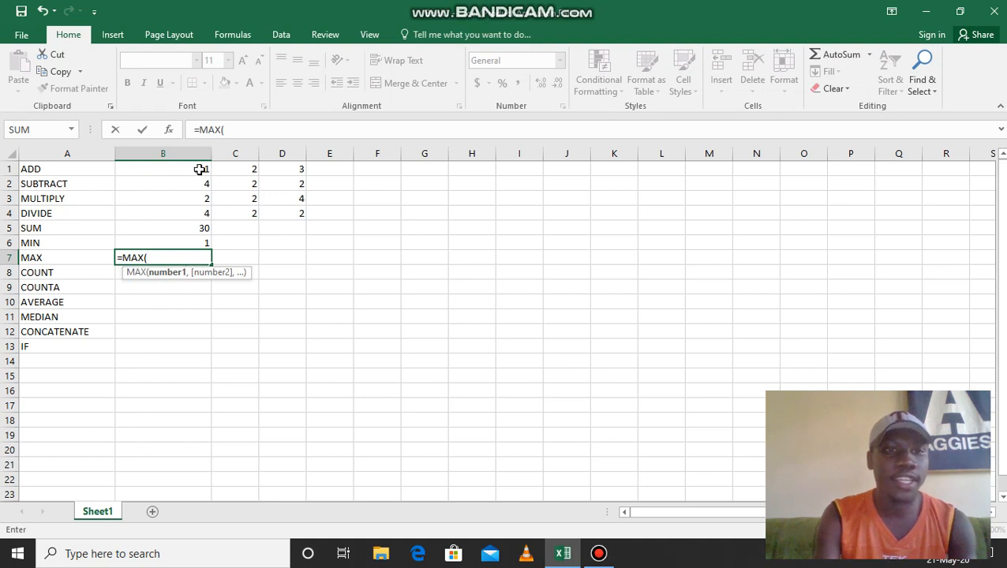
{"action": "left_click_drag", "start_coordinate": [188, 168], "coordinate": [267, 206]}
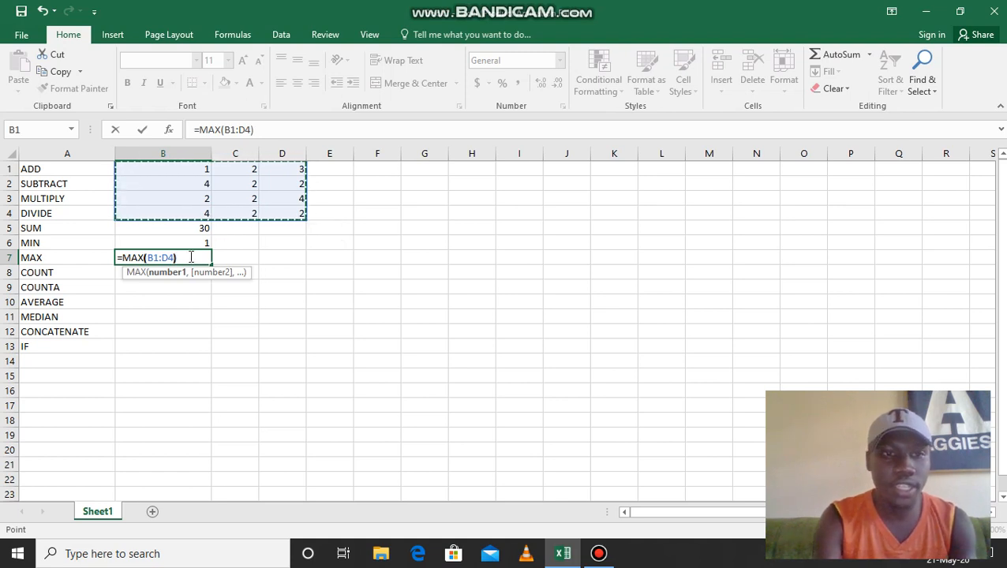
{"action": "type", "text": ")"}
{"action": "key", "text": "Return"}
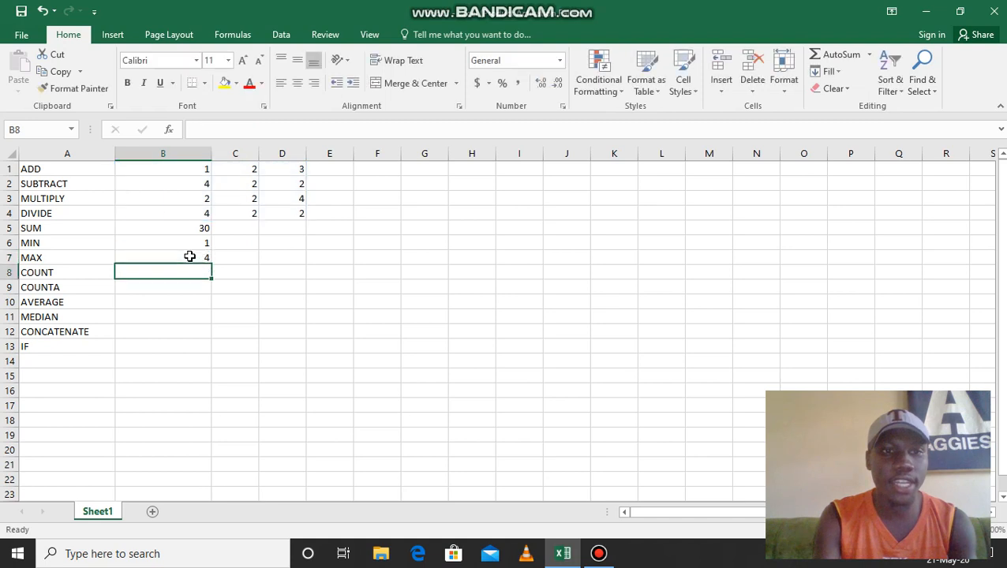
{"action": "left_click", "coordinate": [181, 260]}
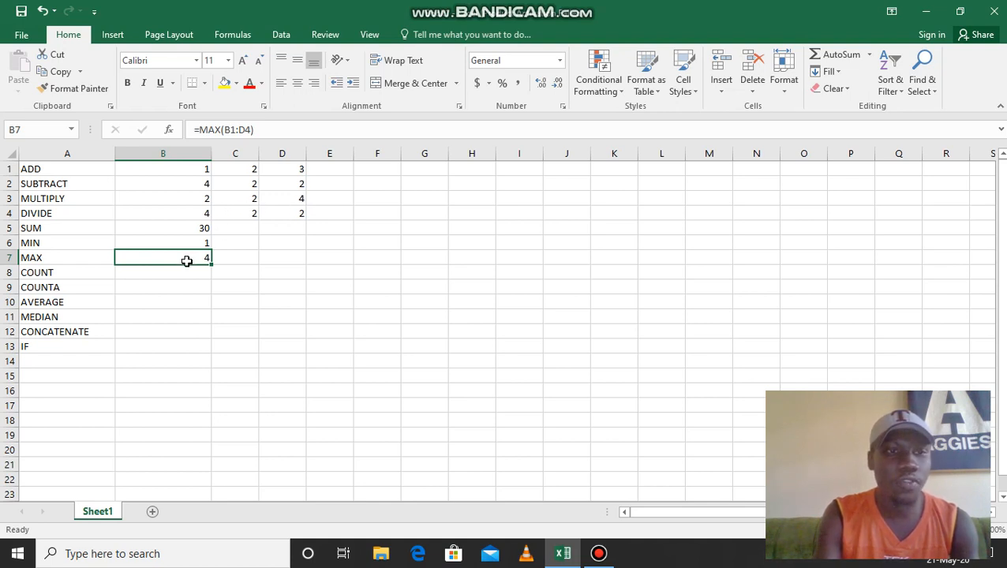
Count the numeric cells of the first four rows in B8 with the formula =COUNT(B1:D4).
{"action": "left_click", "coordinate": [159, 275]}
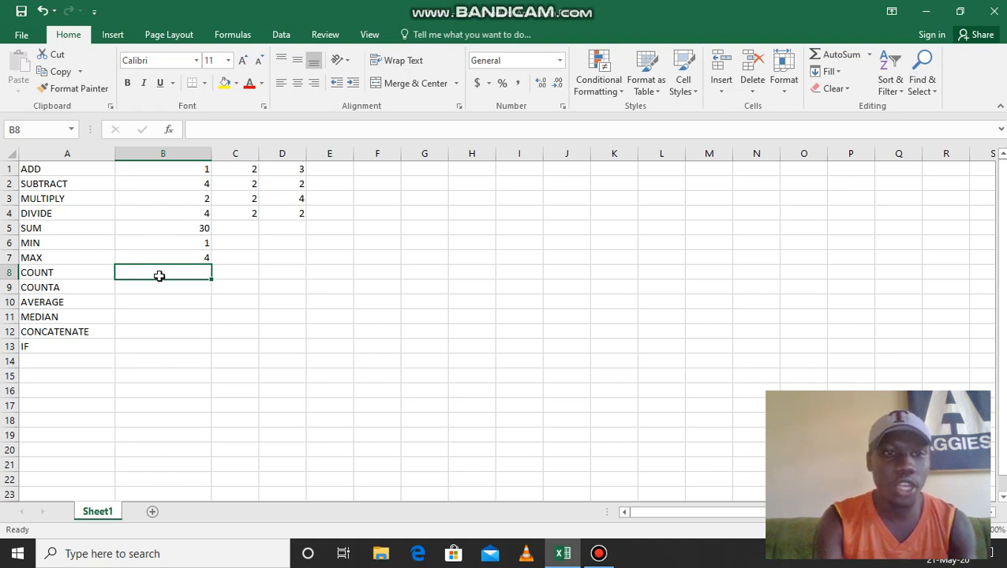
{"action": "type", "text": "=C"}
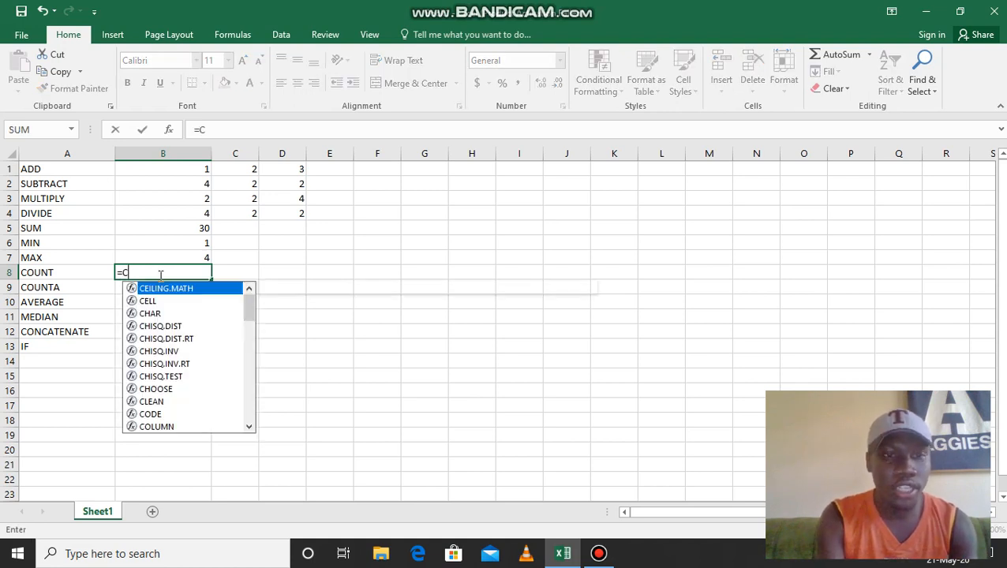
{"action": "type", "text": "OUN"}
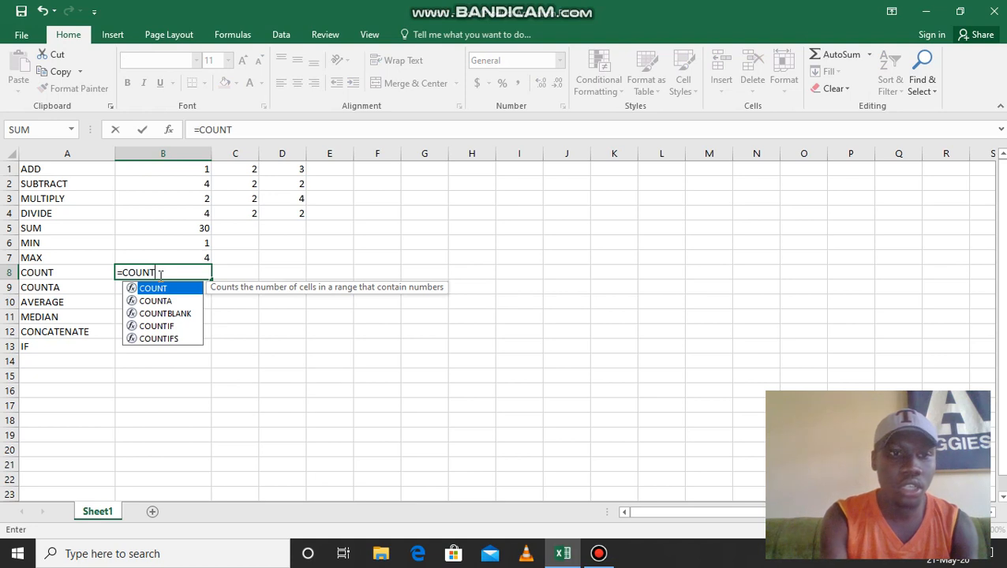
{"action": "type", "text": "T"}
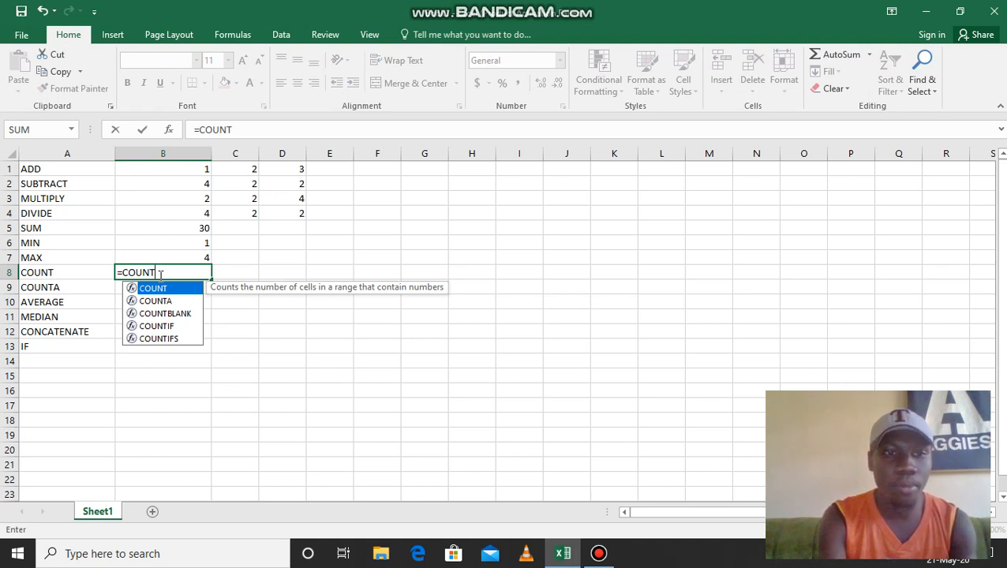
{"action": "type", "text": "("}
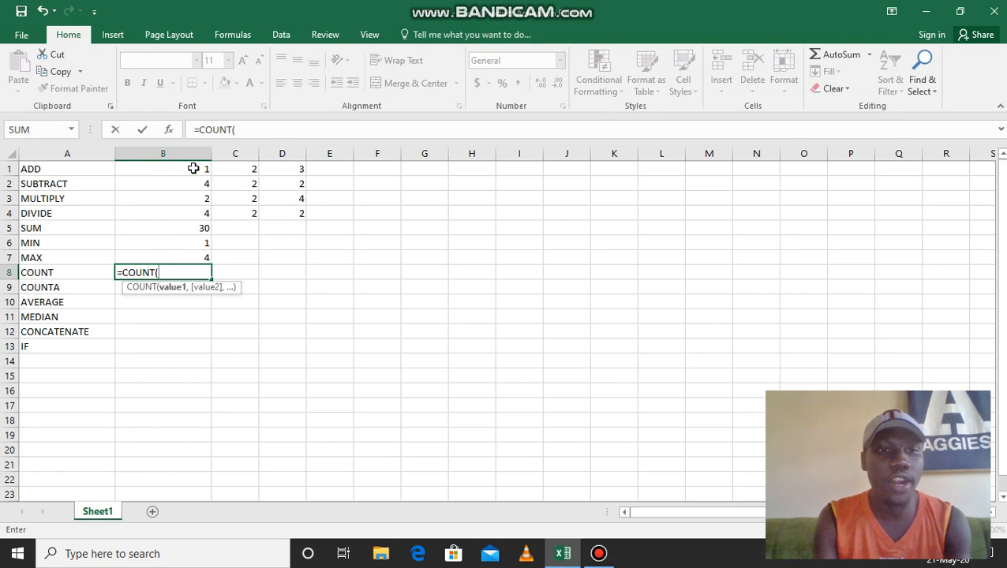
{"action": "left_click_drag", "start_coordinate": [193, 169], "coordinate": [283, 216]}
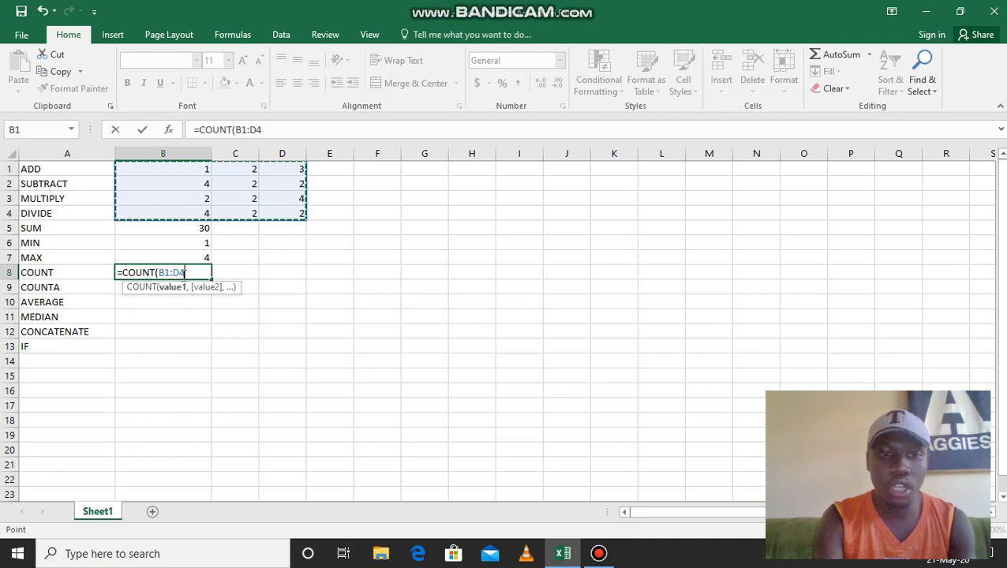
{"action": "type", "text": ")"}
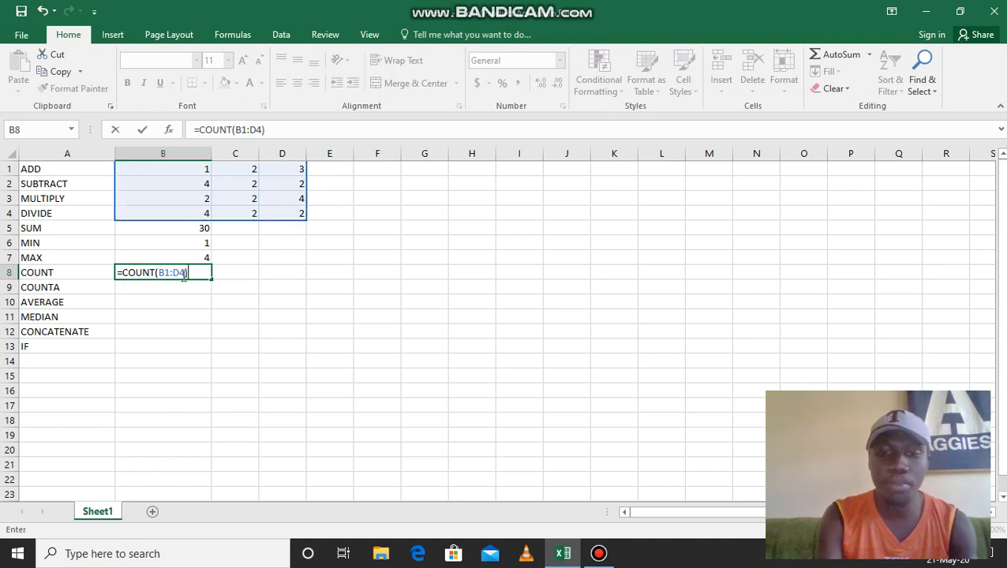
{"action": "key", "text": "Return"}
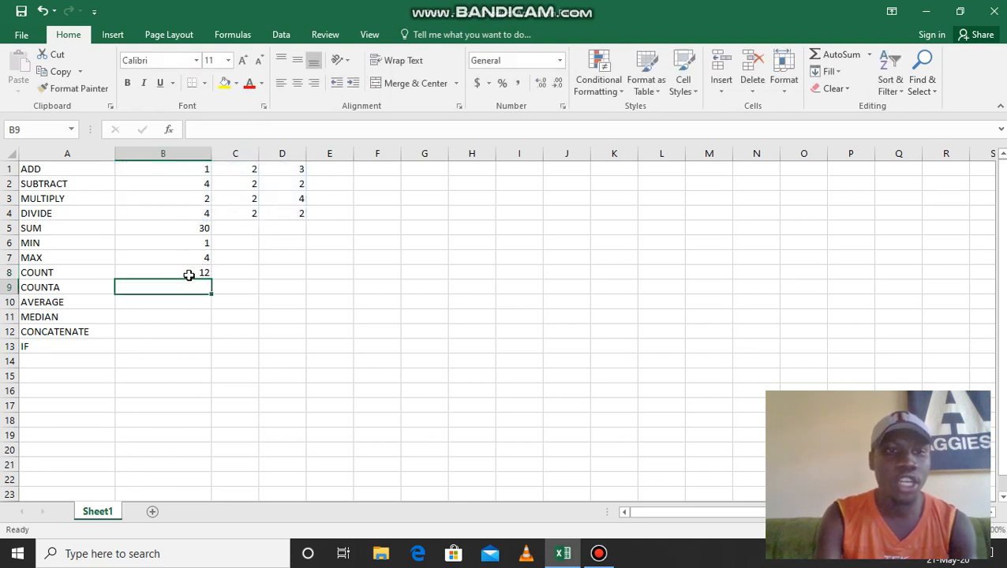
{"action": "left_click", "coordinate": [196, 270]}
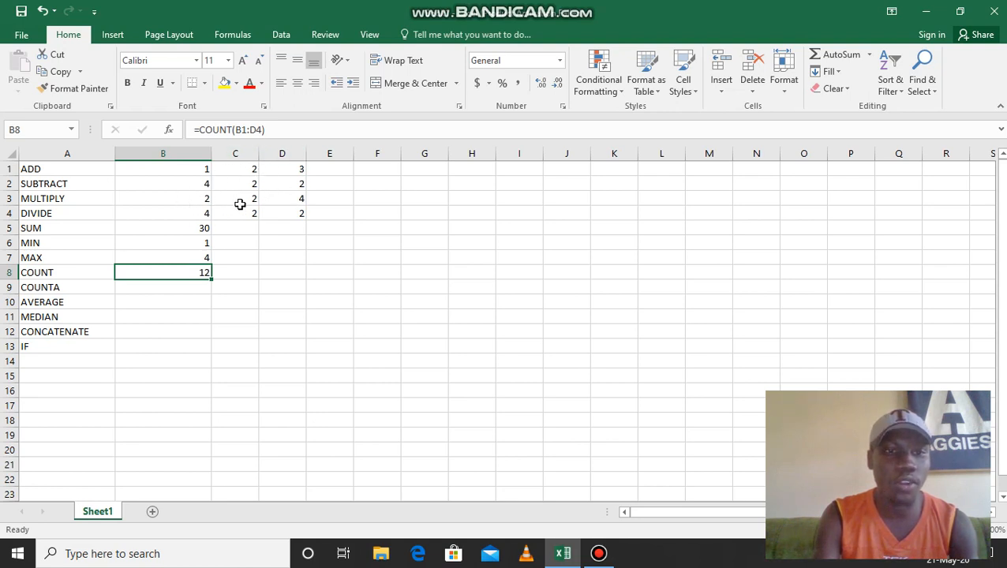
Enter a person's first name as a sample text value in F3.
{"action": "left_click", "coordinate": [145, 292]}
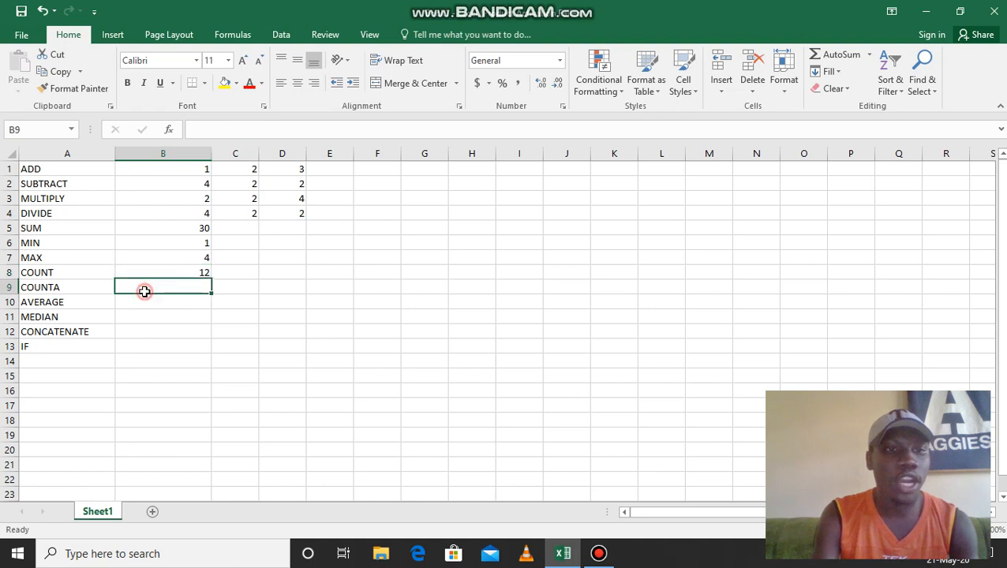
{"action": "left_click", "coordinate": [379, 200]}
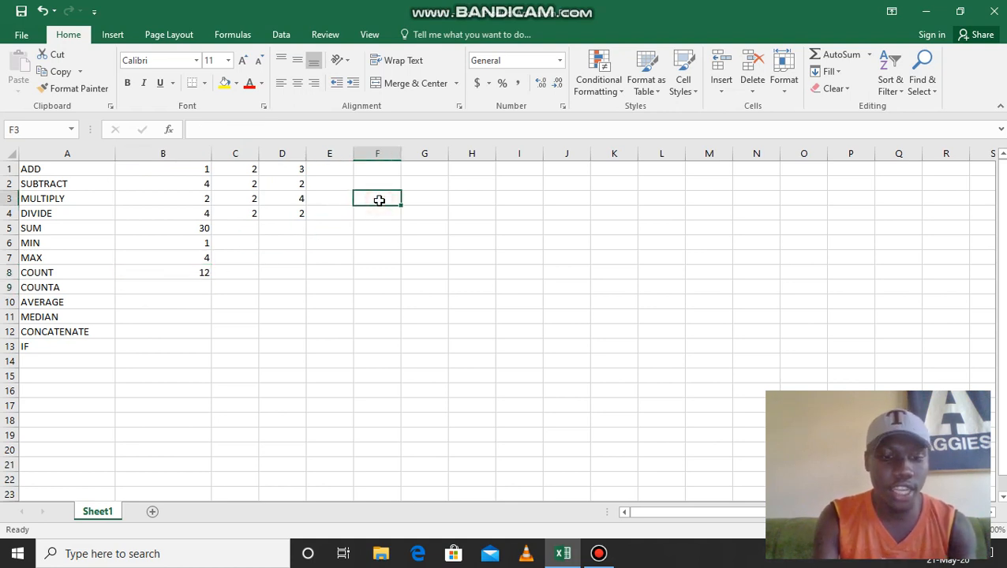
{"action": "type", "text": "DENNIS"}
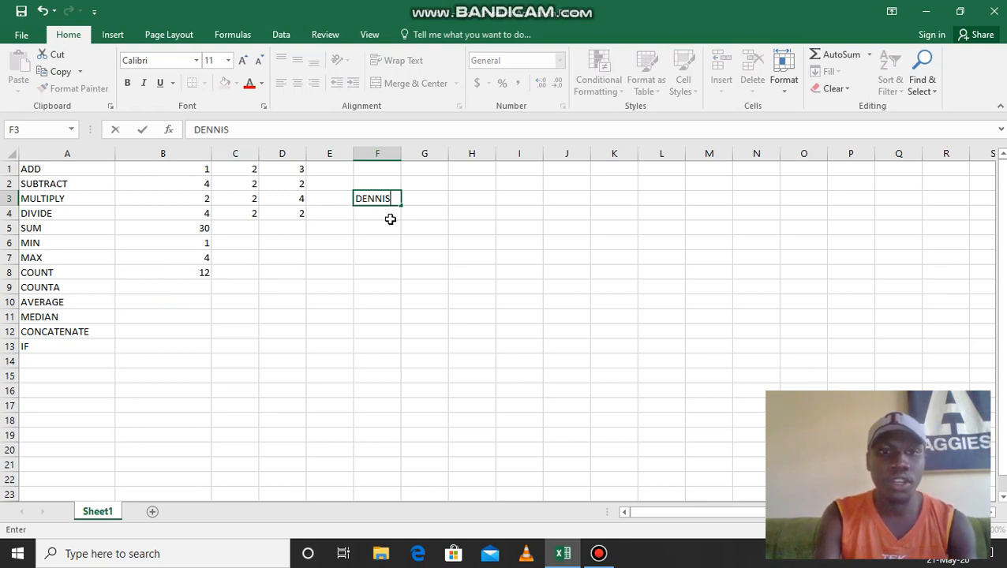
Count all non-empty cells of the first four rows, including the text entry, in B9 with the formula =COUNTA(B1:F4).
{"action": "left_click", "coordinate": [173, 289]}
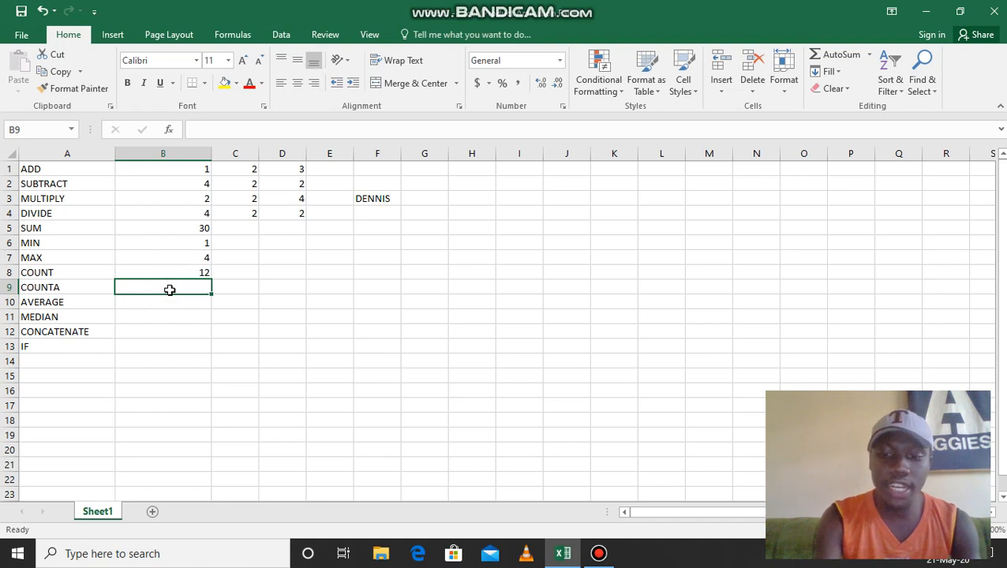
{"action": "type", "text": "="}
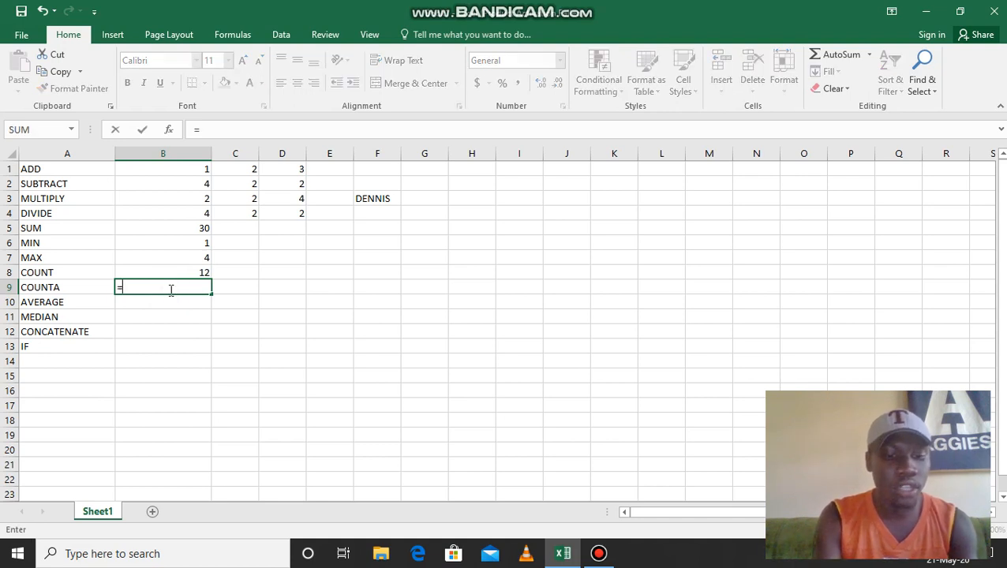
{"action": "type", "text": "CO"}
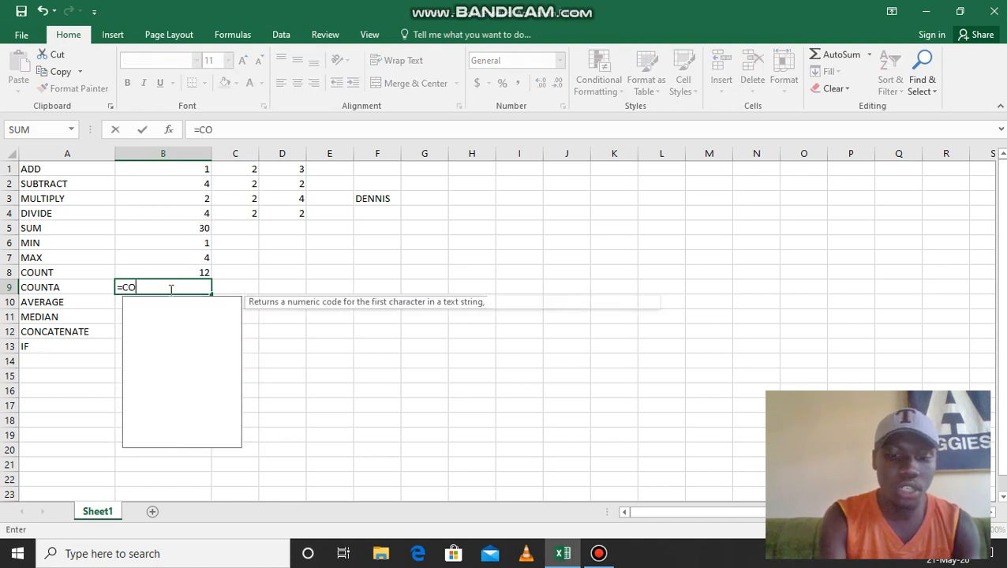
{"action": "type", "text": "UNTA"}
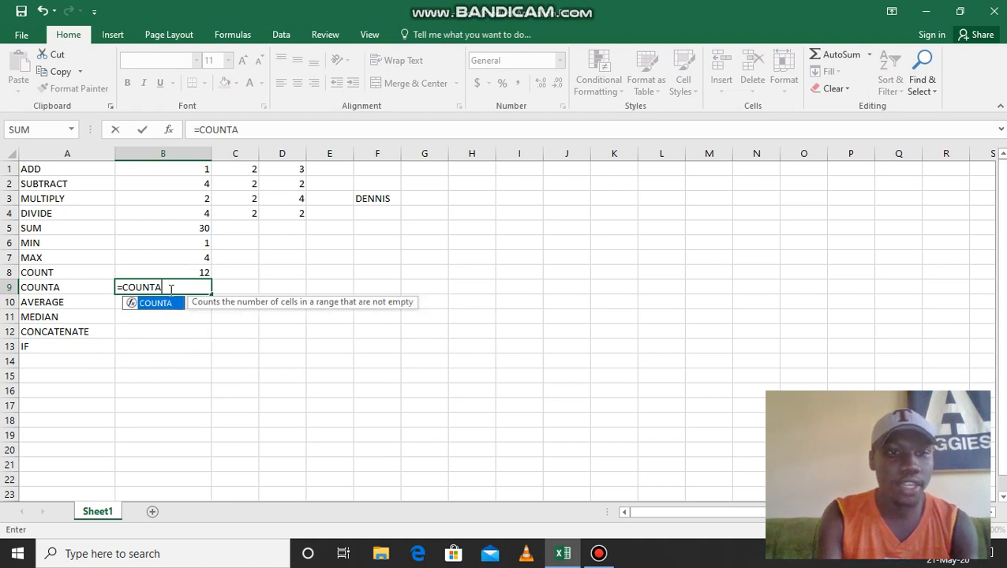
{"action": "type", "text": "("}
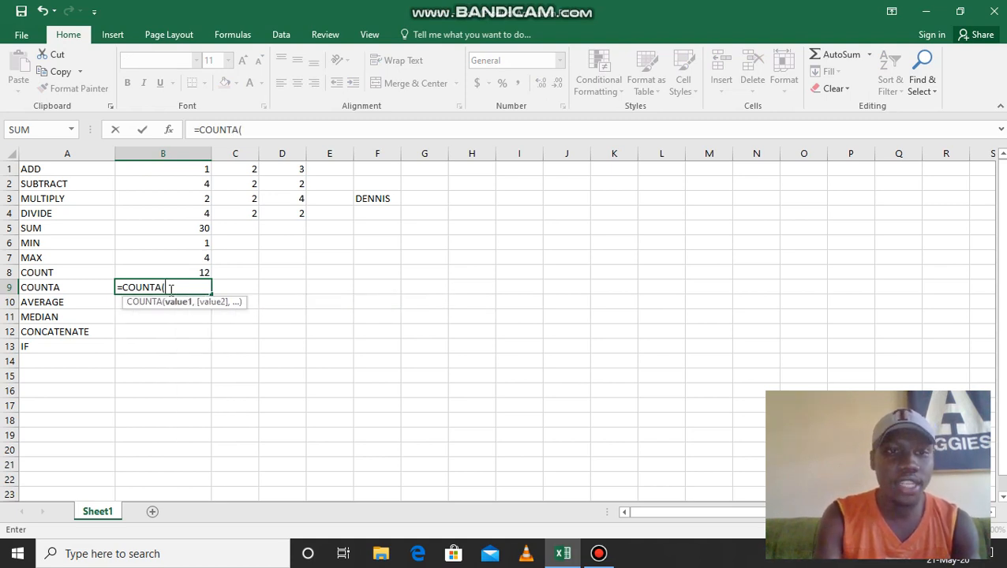
{"action": "left_click_drag", "start_coordinate": [181, 170], "coordinate": [376, 215]}
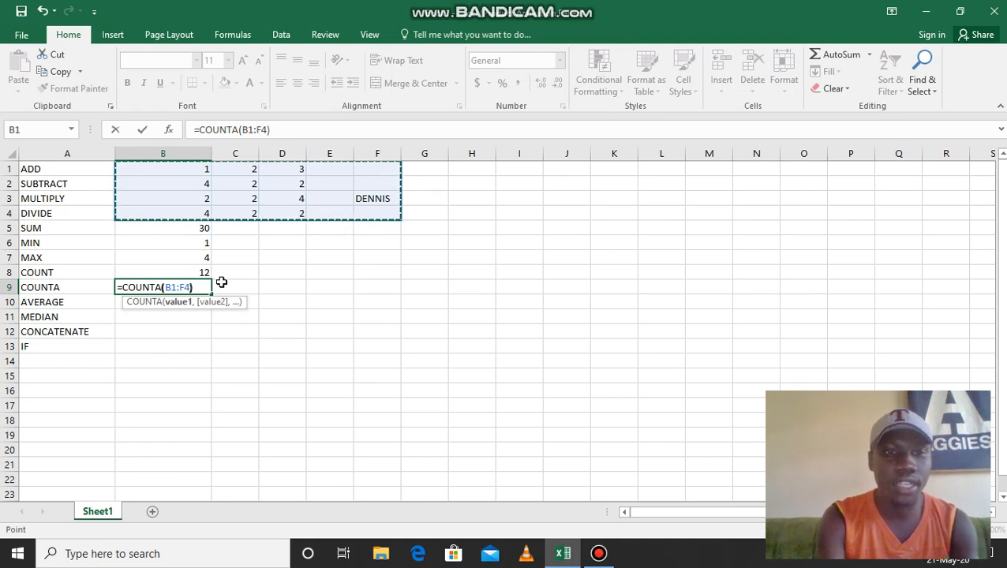
{"action": "type", "text": ")"}
{"action": "key", "text": "Return"}
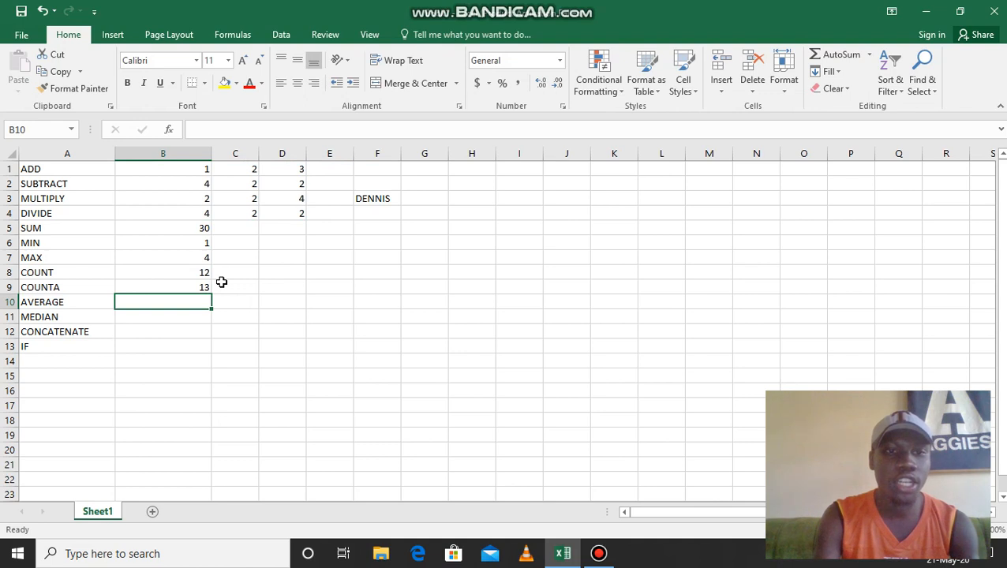
{"action": "left_click", "coordinate": [187, 289]}
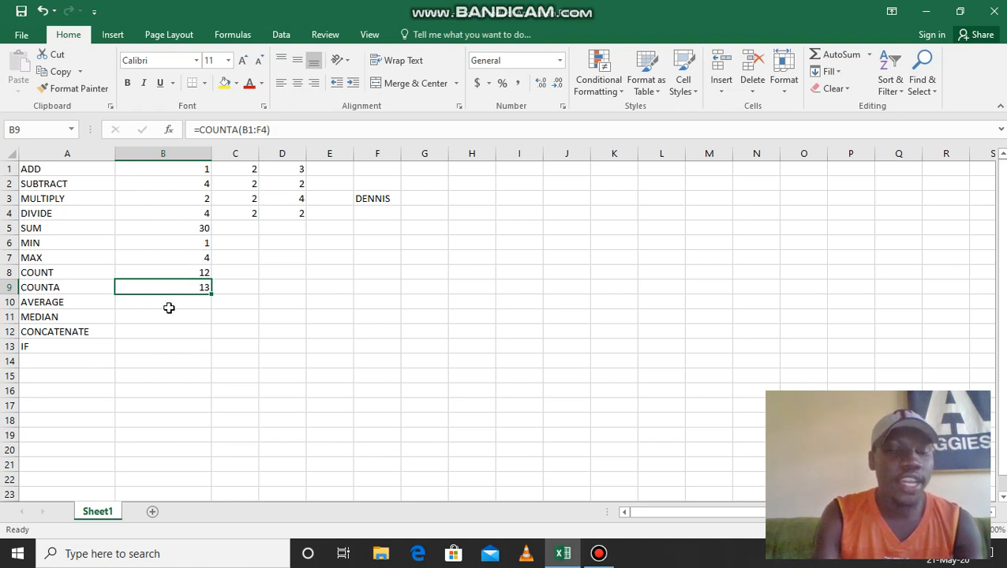
{"action": "left_click", "coordinate": [163, 303]}
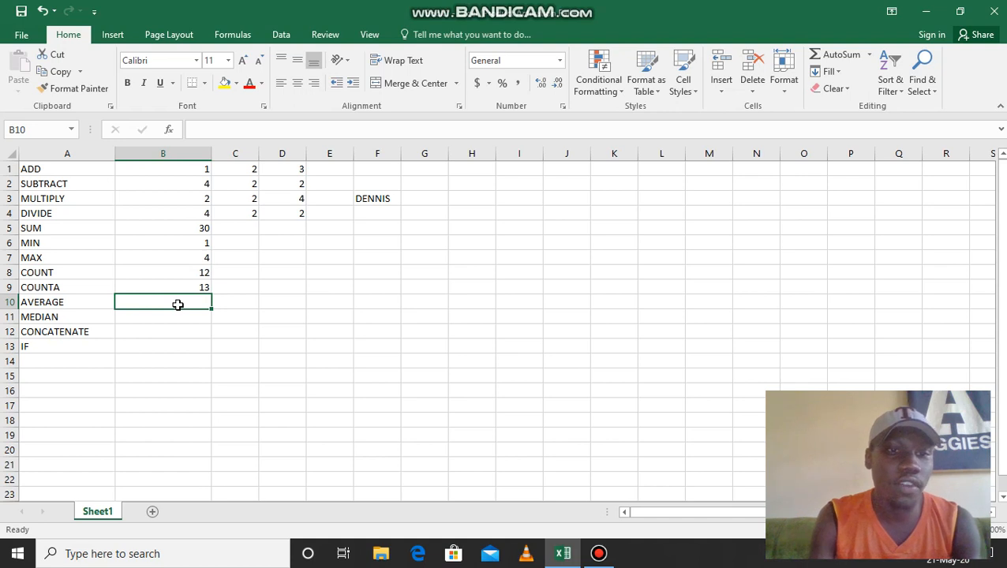
{"action": "left_click", "coordinate": [366, 303]}
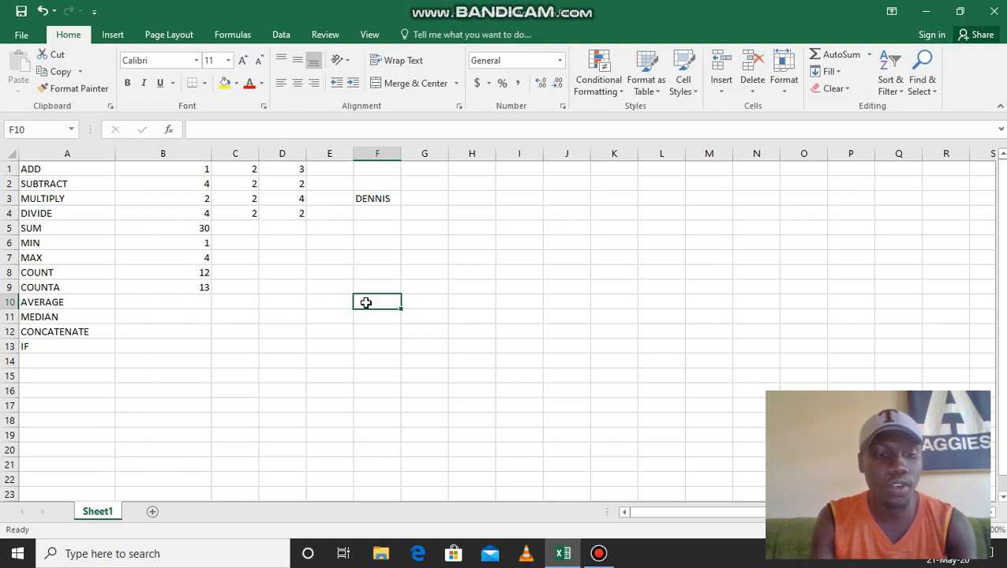
{"action": "type", "text": "1"}
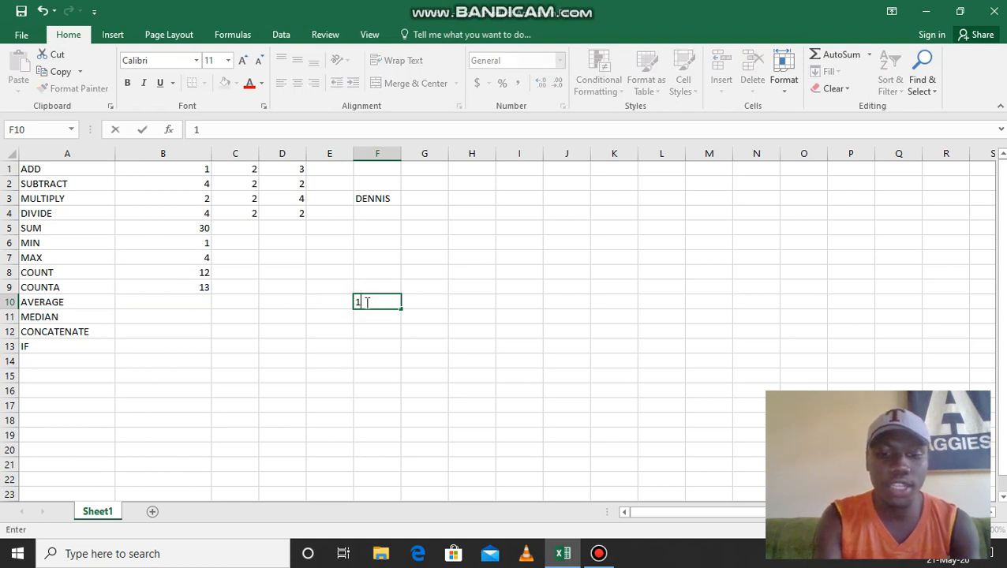
{"action": "type", "text": "0,00"}
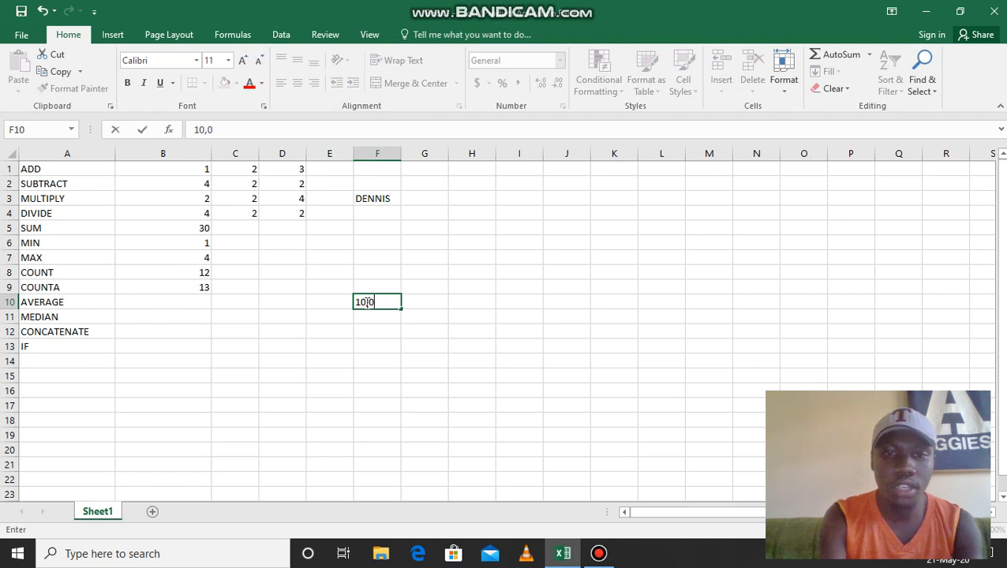
{"action": "left_click", "coordinate": [424, 301]}
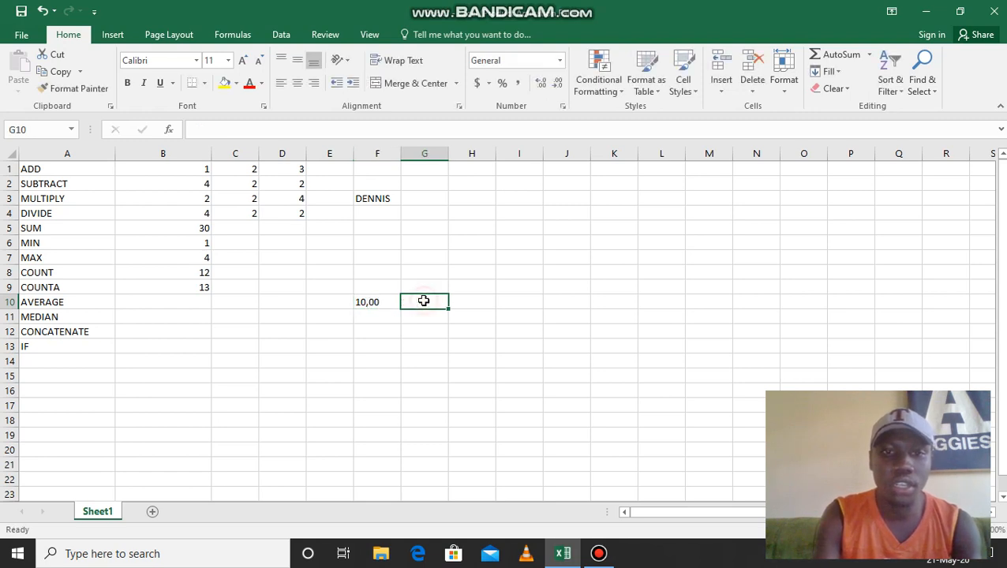
Fill F10 to I10 of the AVERAGE row with the sample numbers 10000, 11000, 20000 and 30000.
{"action": "left_click", "coordinate": [378, 302]}
{"action": "type", "text": "1"}
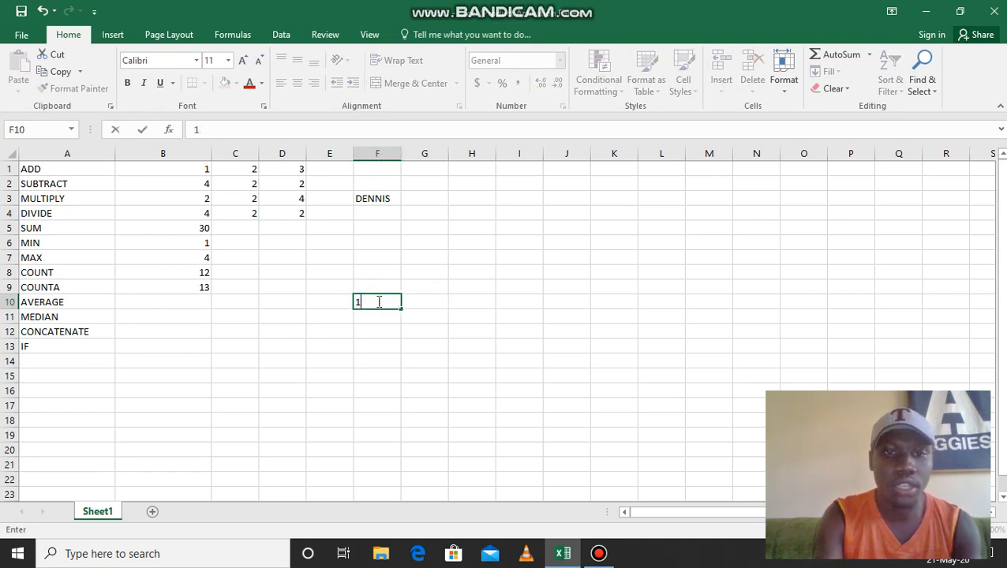
{"action": "type", "text": "0000"}
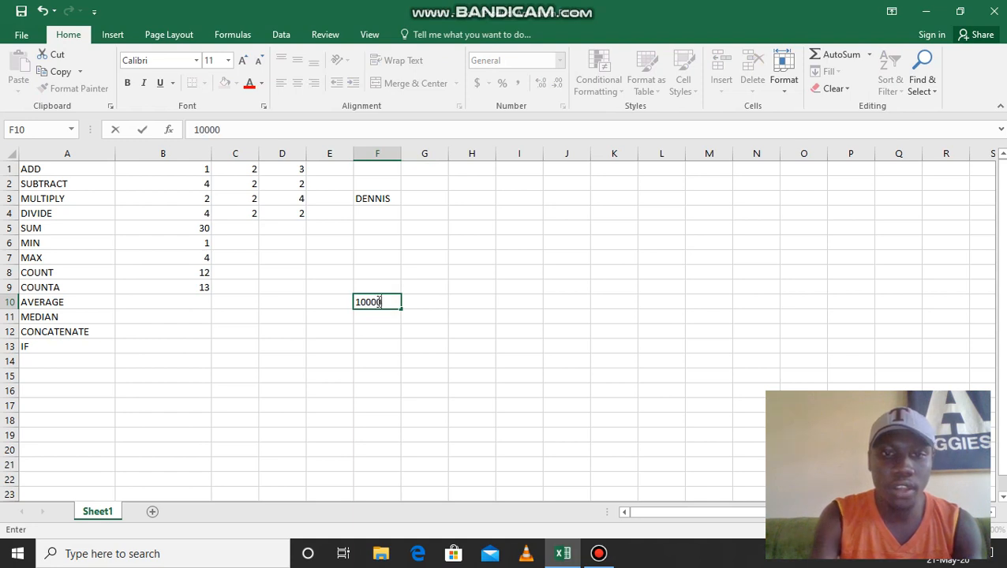
{"action": "left_click", "coordinate": [424, 300]}
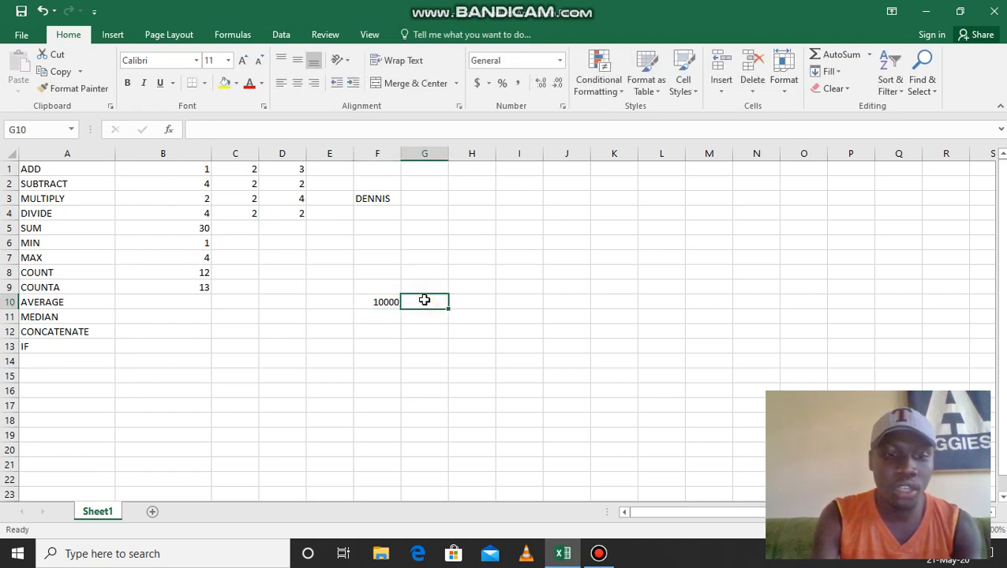
{"action": "type", "text": "11000"}
{"action": "left_click", "coordinate": [477, 302]}
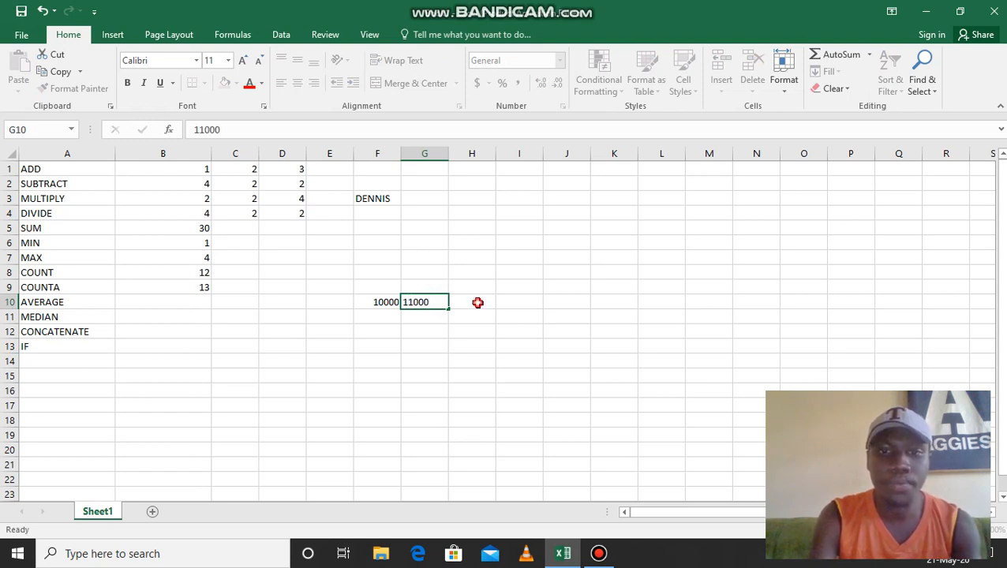
{"action": "type", "text": "20000"}
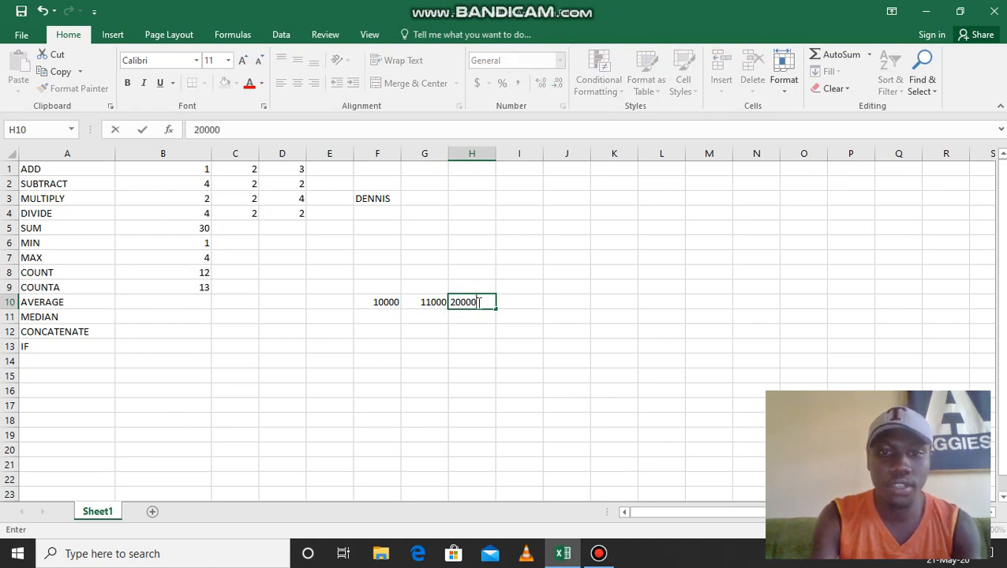
{"action": "left_click", "coordinate": [522, 302]}
{"action": "type", "text": "30000"}
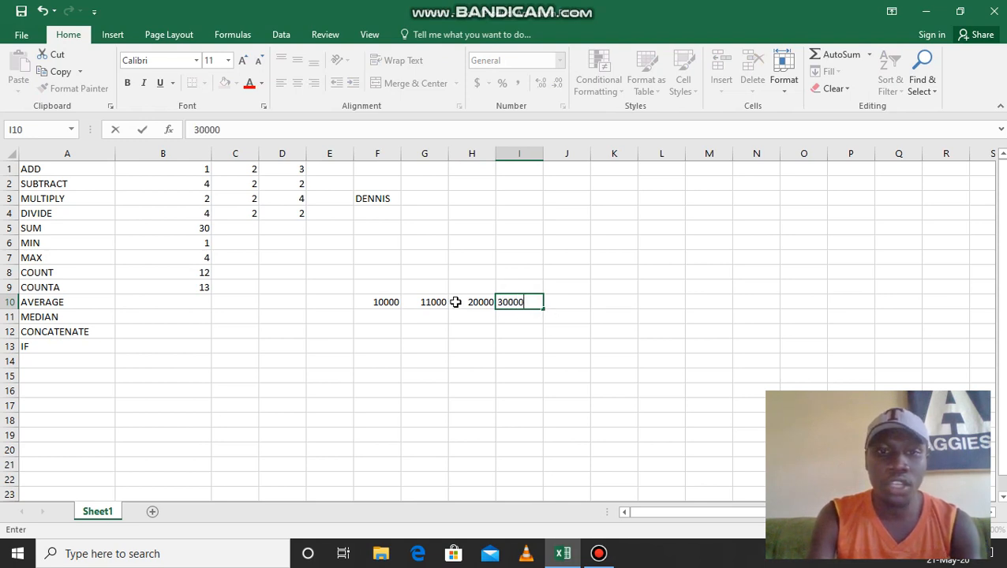
Average the four sample numbers of the AVERAGE row in B10 with the formula =AVERAGE(F10:I10).
{"action": "left_click", "coordinate": [181, 302]}
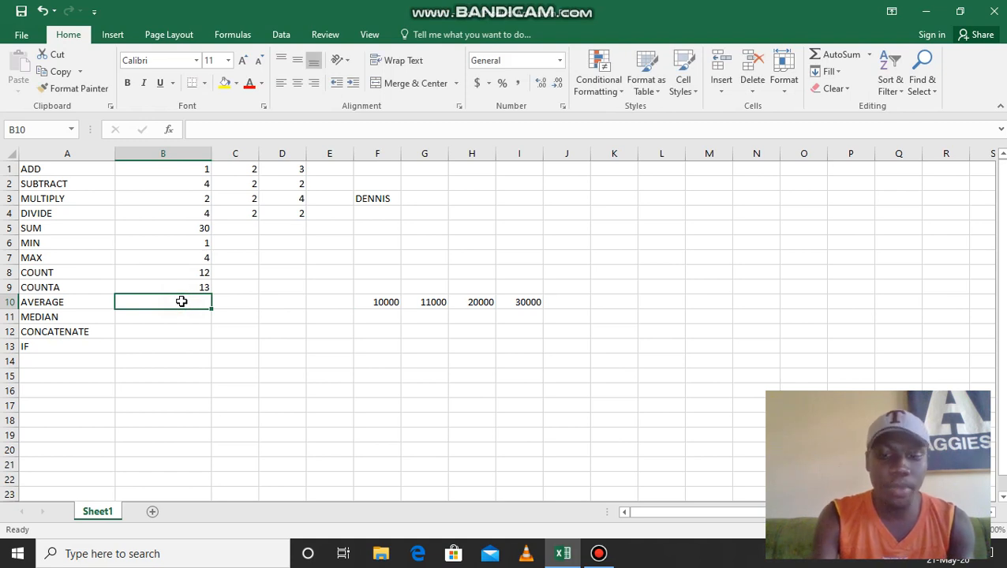
{"action": "type", "text": "="}
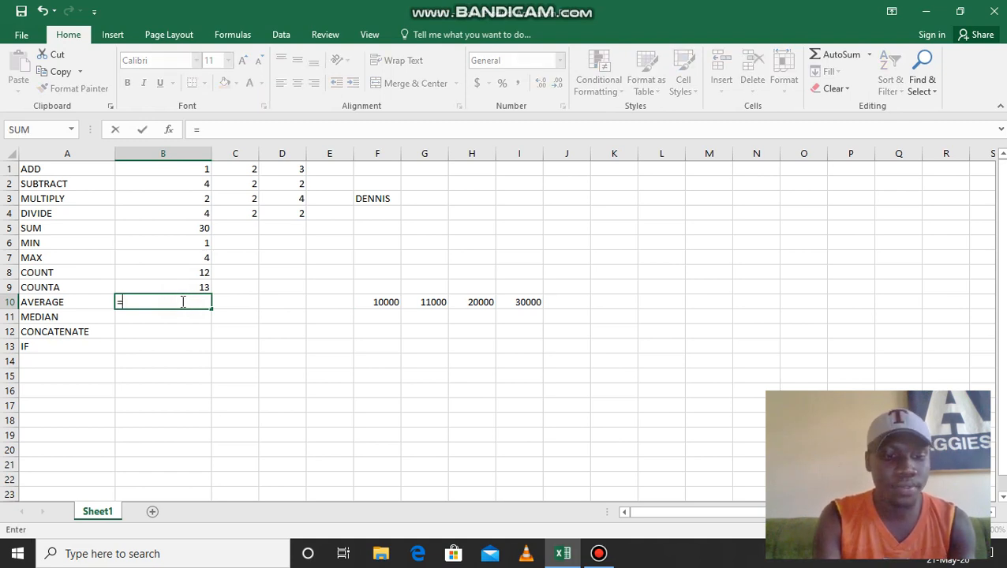
{"action": "type", "text": "a"}
{"action": "key", "text": "BackSpace"}
{"action": "type", "text": "AVERA"}
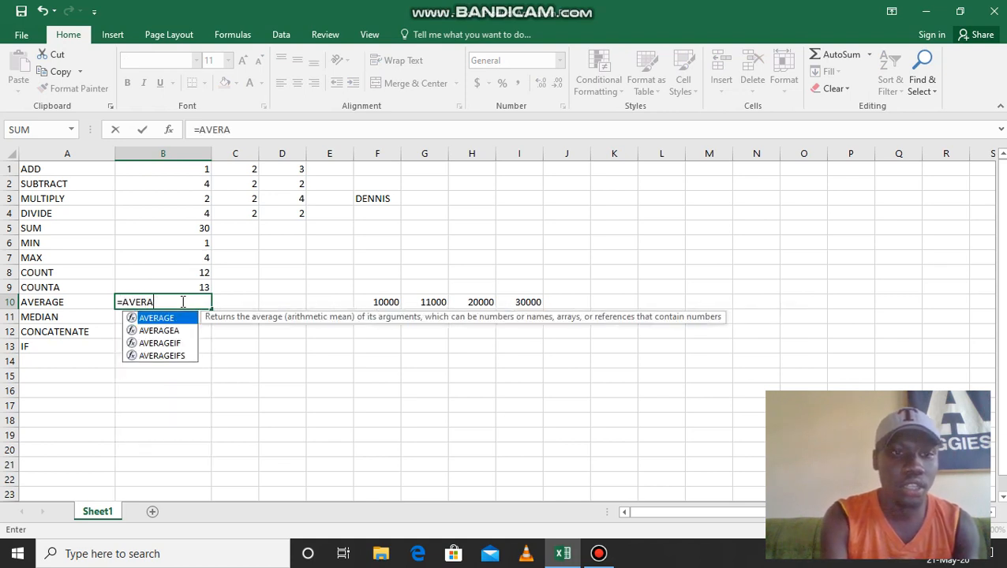
{"action": "type", "text": "GE"}
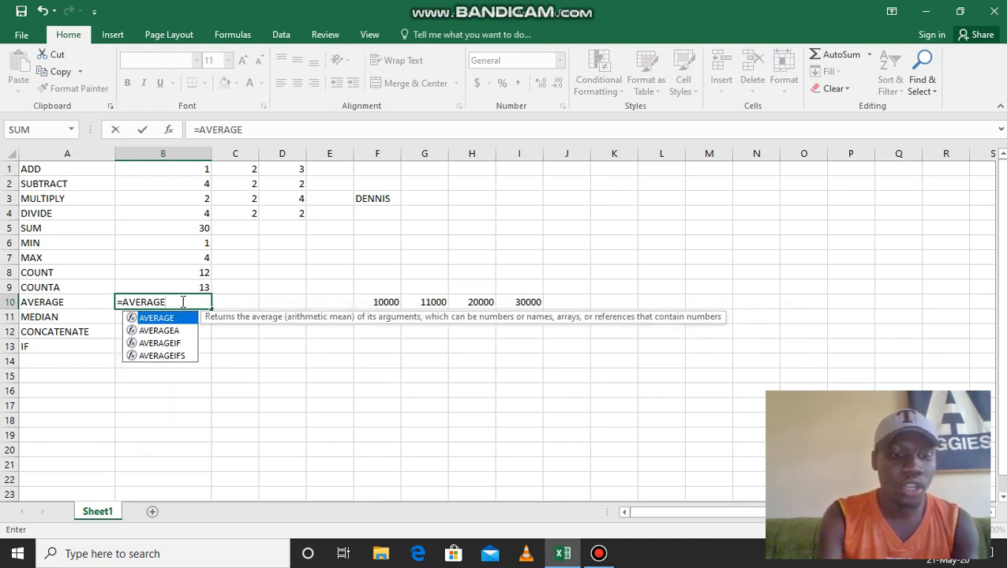
{"action": "type", "text": "("}
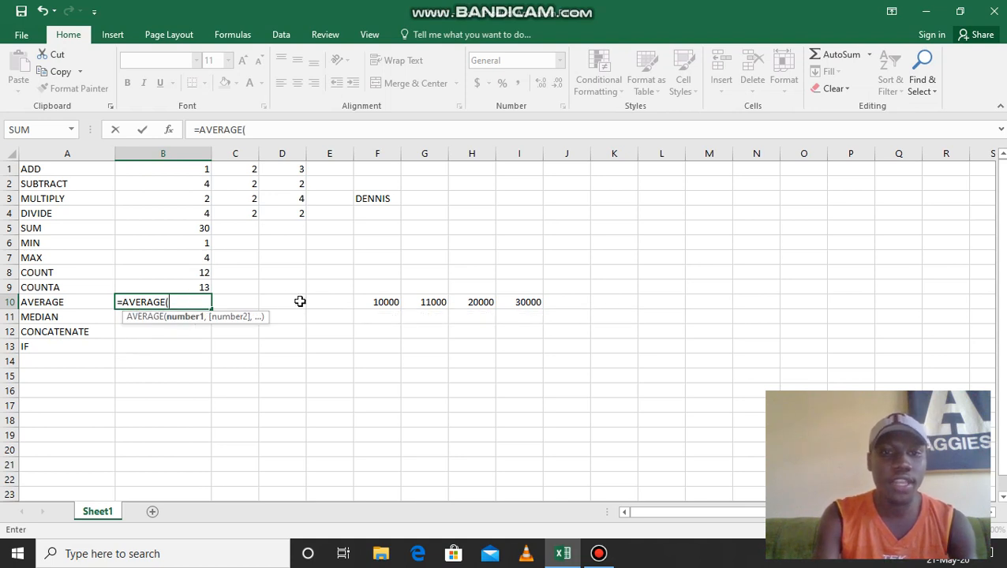
{"action": "left_click", "coordinate": [383, 301]}
{"action": "left_click_drag", "start_coordinate": [384, 302], "coordinate": [512, 303]}
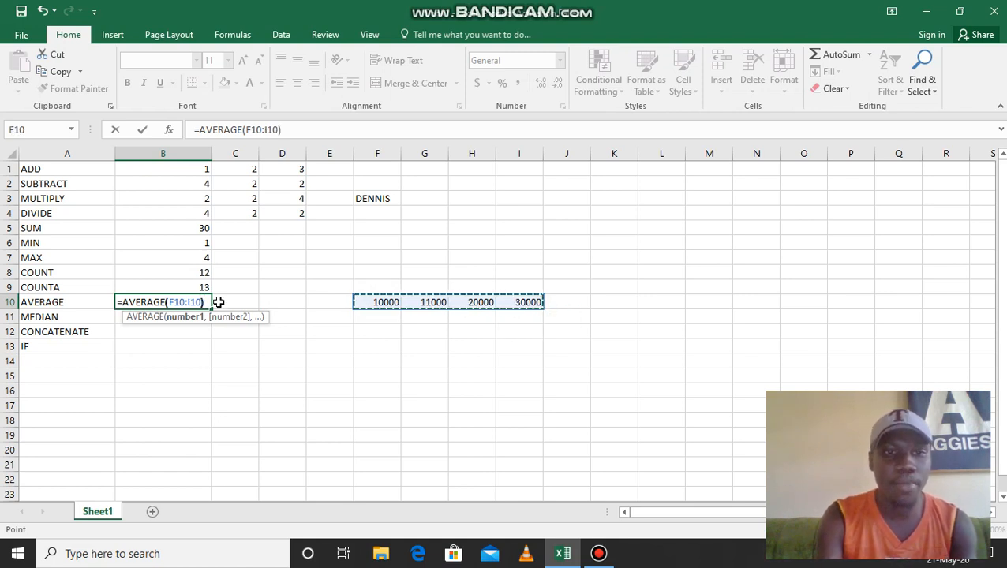
{"action": "type", "text": ")"}
{"action": "key", "text": "Return"}
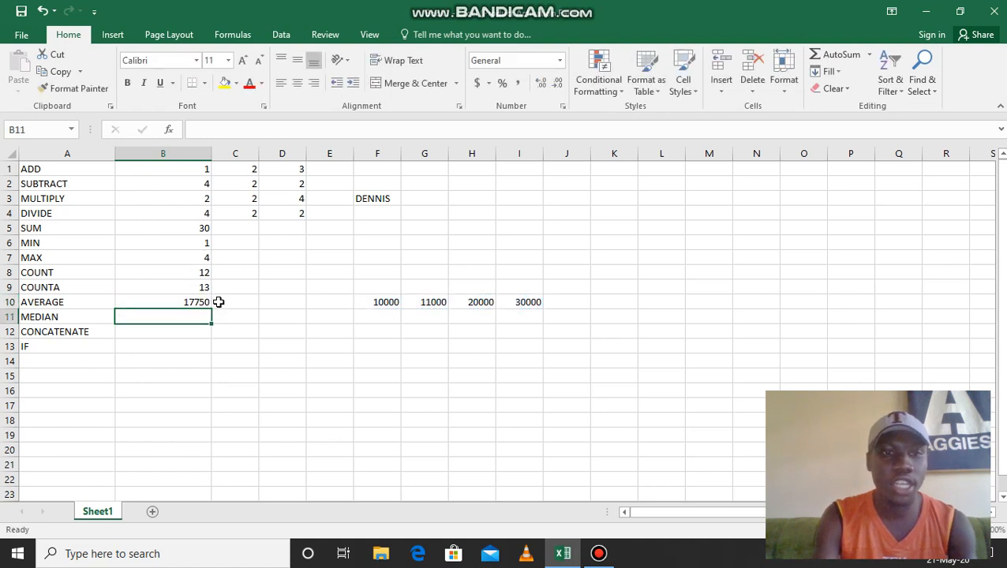
{"action": "left_click", "coordinate": [183, 301]}
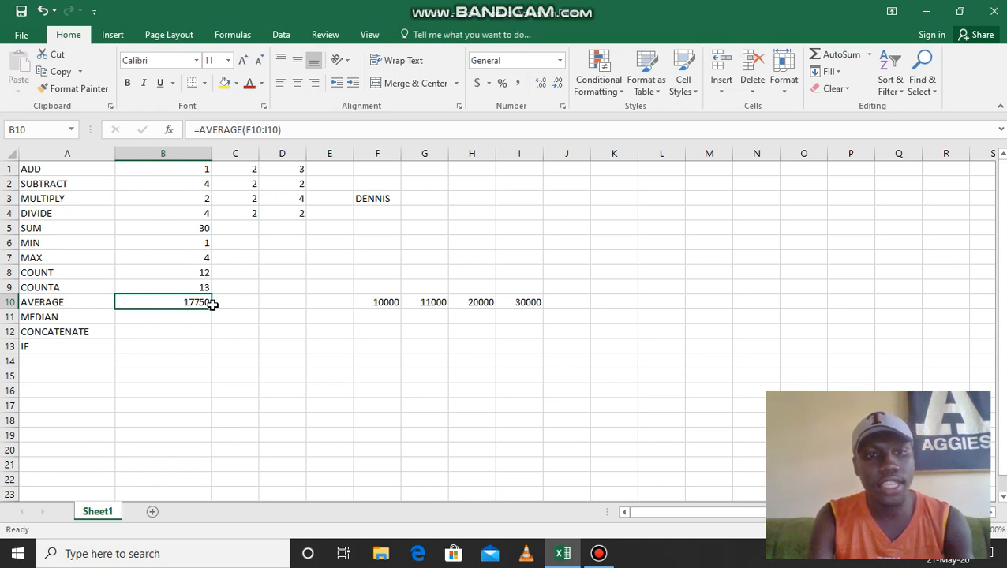
Add 40000 in J10 as a fifth sample number.
{"action": "left_click", "coordinate": [164, 317]}
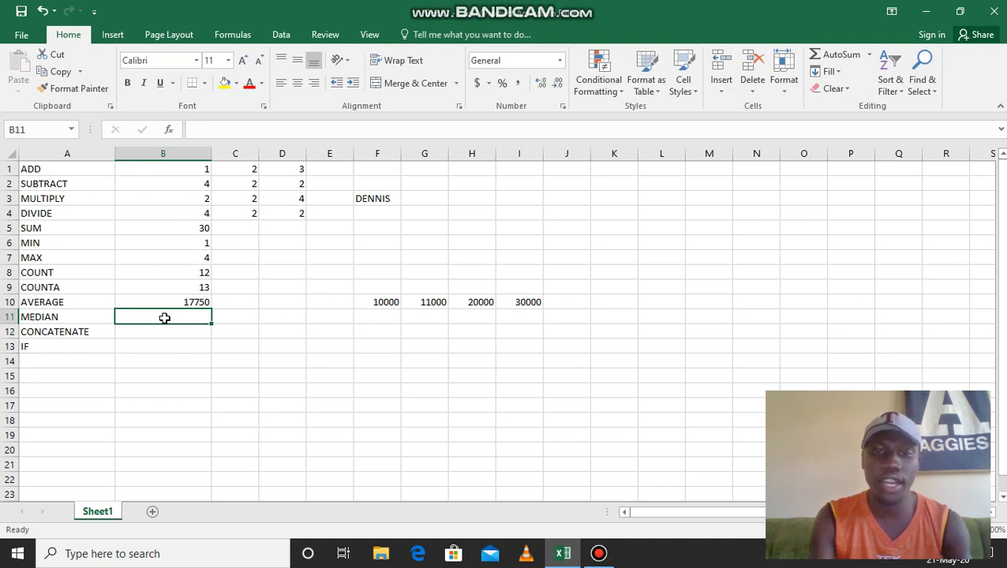
{"action": "left_click", "coordinate": [568, 303]}
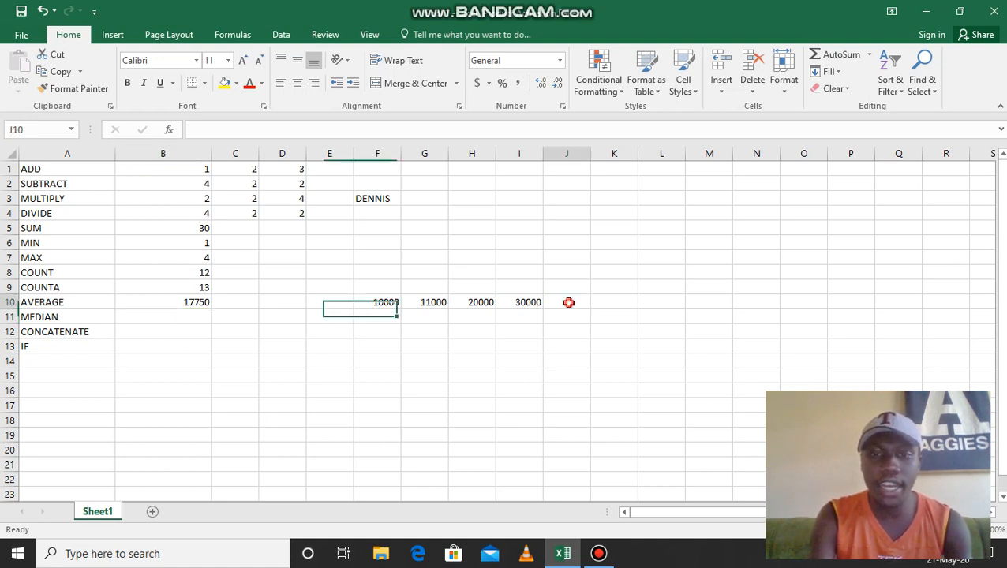
{"action": "type", "text": "40"}
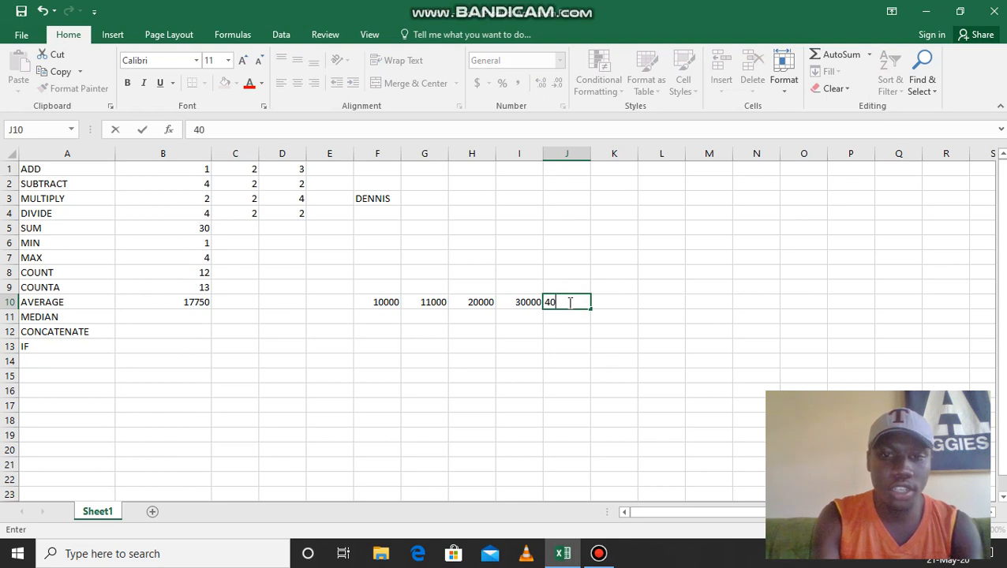
{"action": "type", "text": "000"}
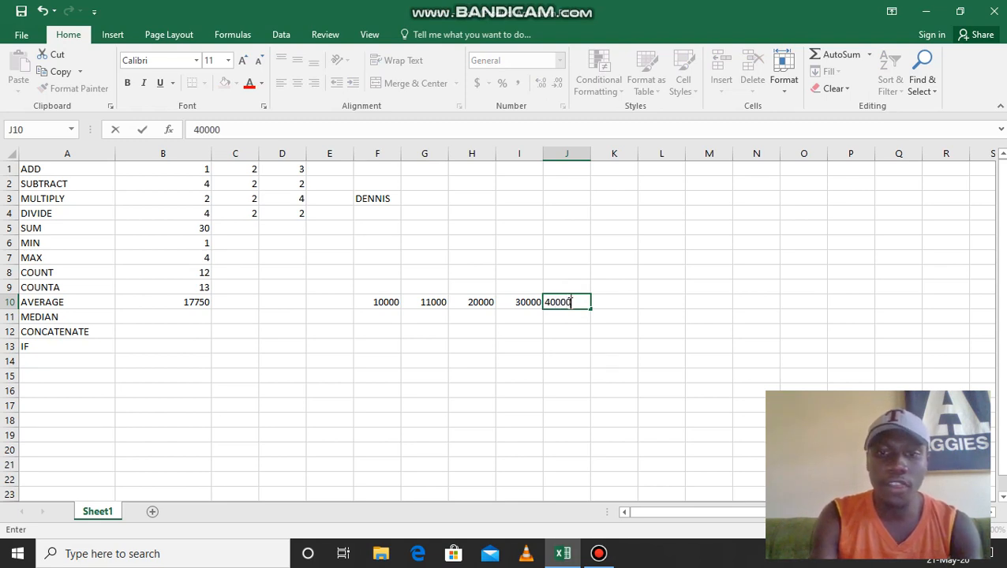
{"action": "key", "text": "ctrl+Return"}
Begin a formula in B11 with the MEDIAN function, up to its opening parenthesis.
{"action": "left_click", "coordinate": [162, 320]}
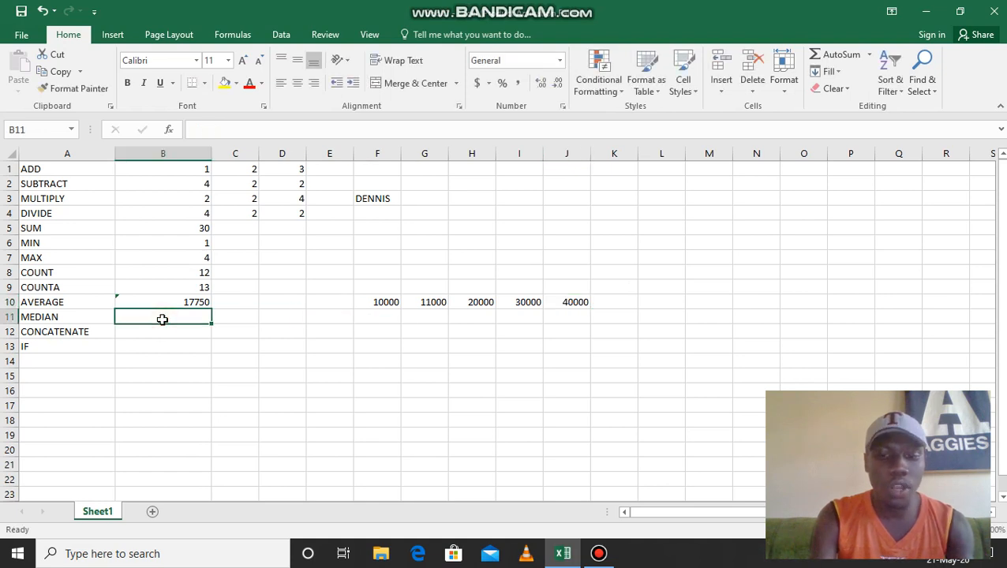
{"action": "type", "text": "="}
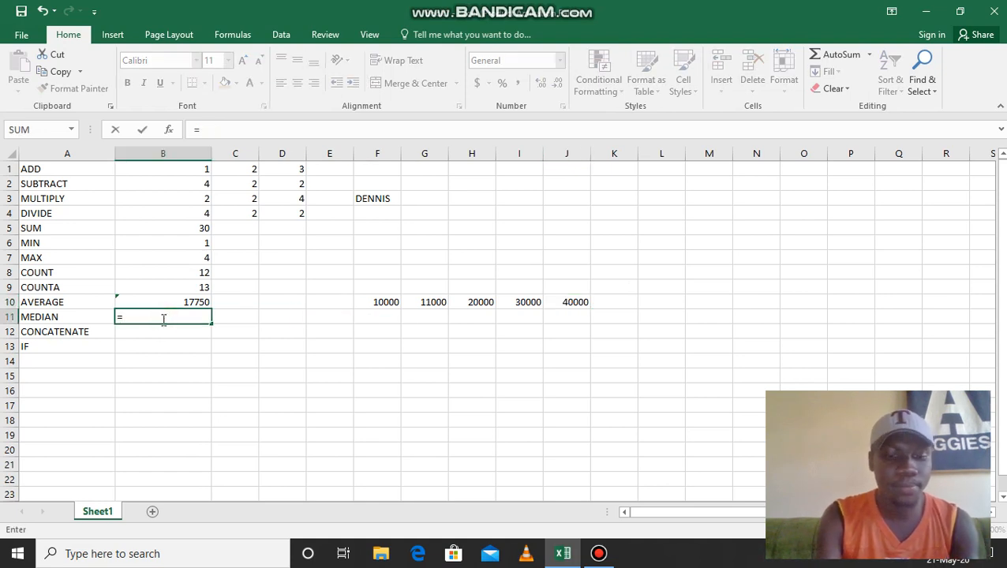
{"action": "type", "text": "MEDIAM"}
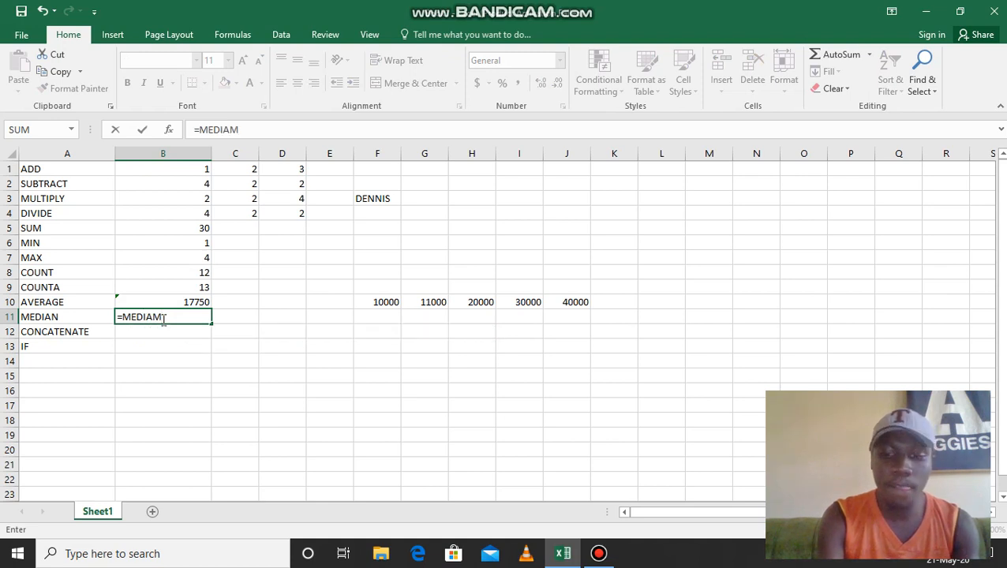
{"action": "key", "text": "BackSpace"}
{"action": "type", "text": "N("}
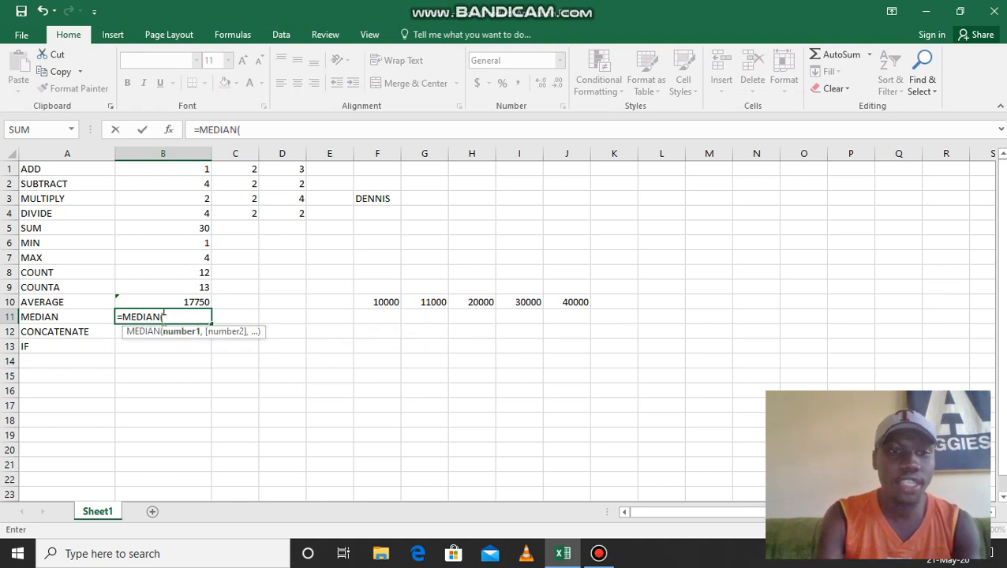
{"action": "left_click_drag", "start_coordinate": [374, 303], "coordinate": [566, 303]}
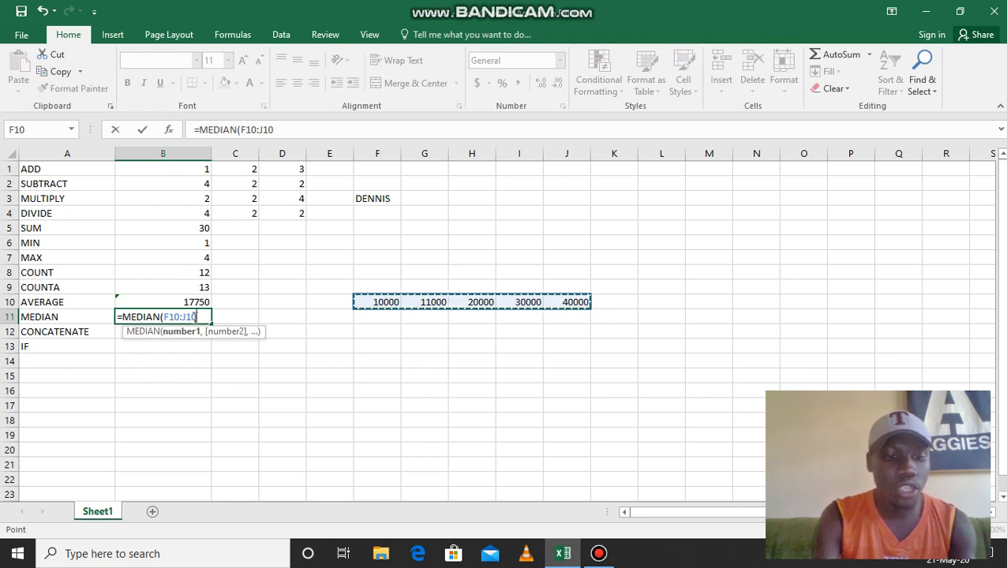
{"action": "type", "text": "0"}
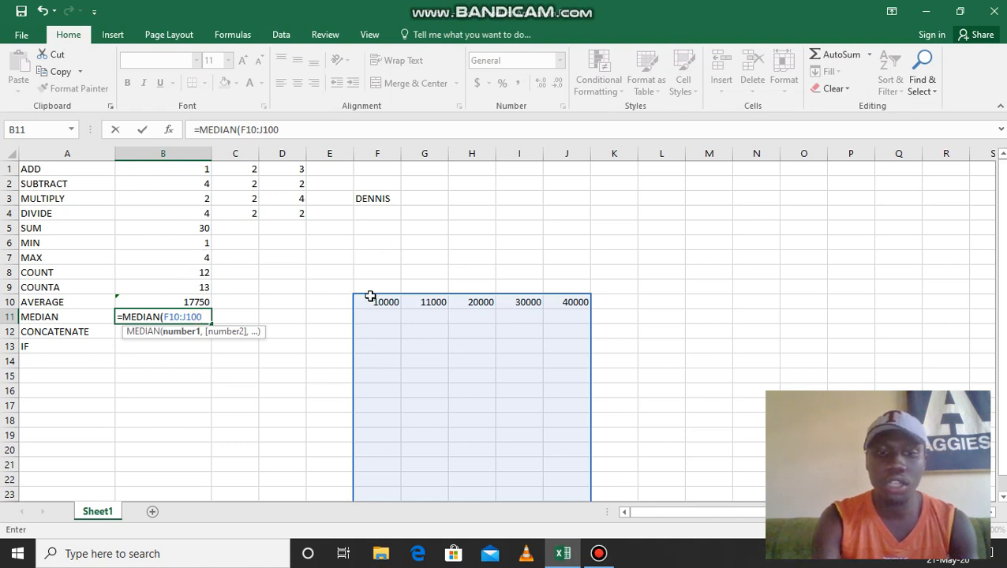
{"action": "key", "text": "BackSpace"}
{"action": "key", "text": "BackSpace"}
{"action": "key", "text": "BackSpace"}
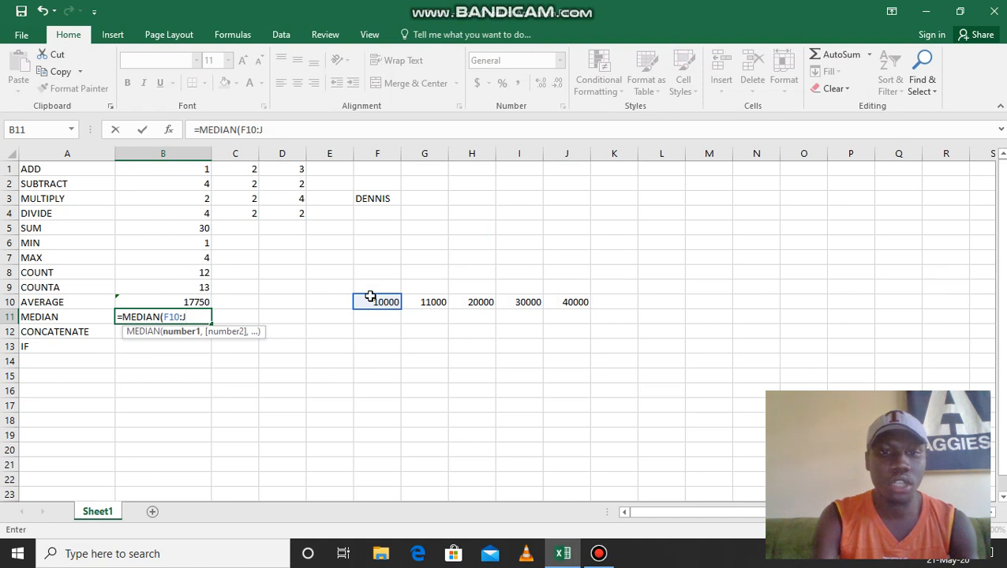
{"action": "key", "text": "BackSpace"}
{"action": "key", "text": "BackSpace"}
{"action": "key", "text": "BackSpace"}
{"action": "key", "text": "BackSpace"}
{"action": "key", "text": "BackSpace"}
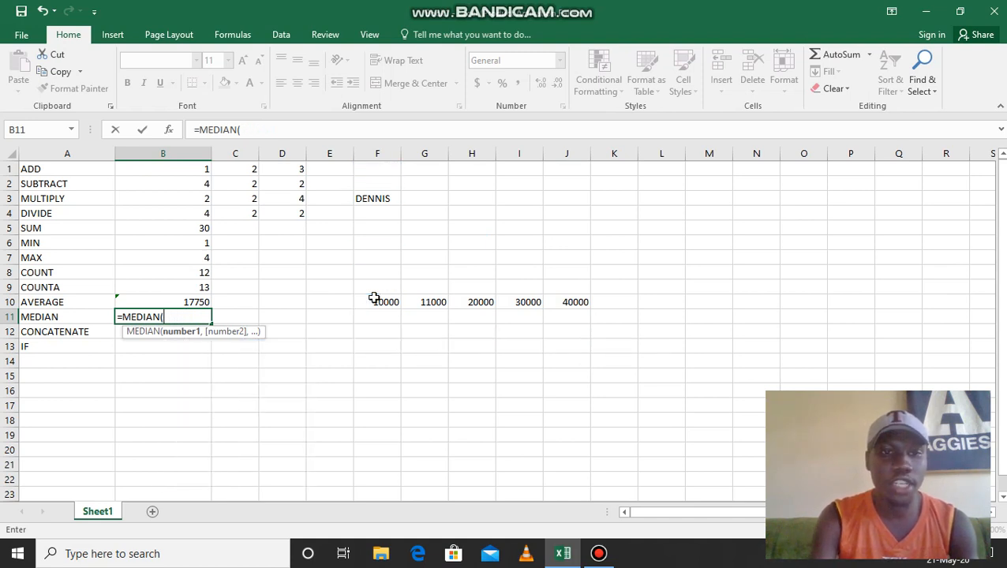
Complete the MEDIAN formula in B11 with the range F10:J10, giving =MEDIAN(F10:J10).
{"action": "left_click_drag", "start_coordinate": [372, 298], "coordinate": [562, 303]}
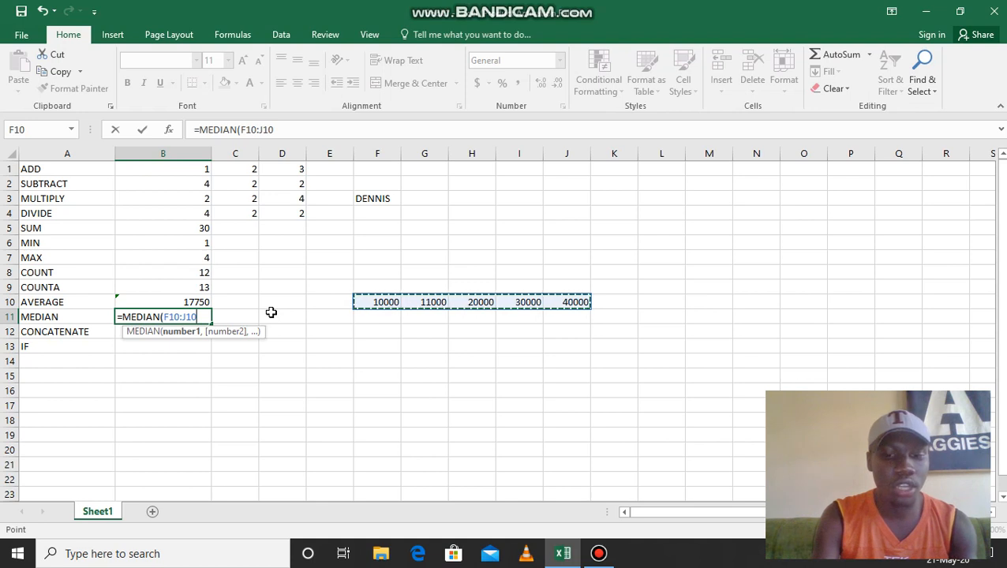
{"action": "type", "text": ")"}
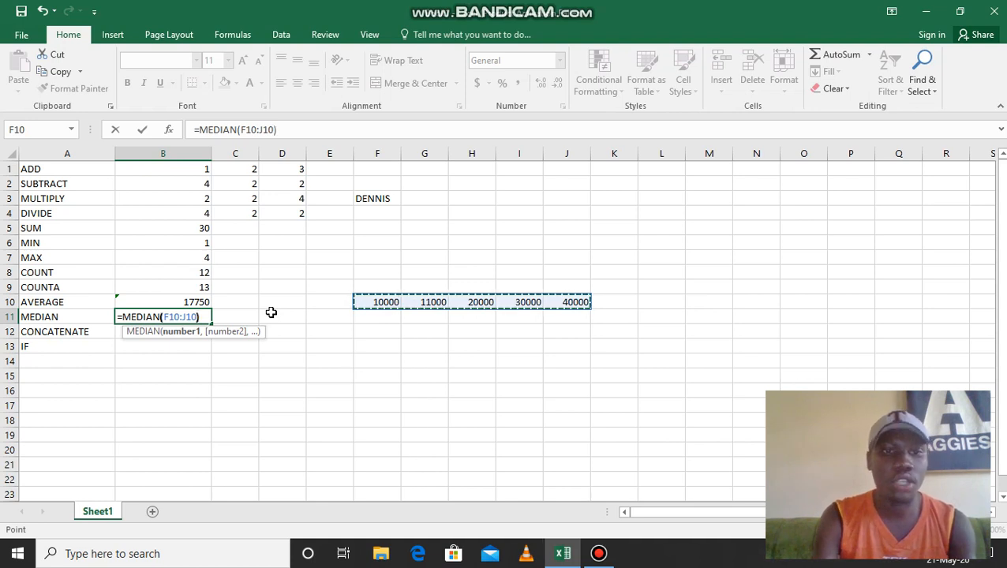
{"action": "key", "text": "Return"}
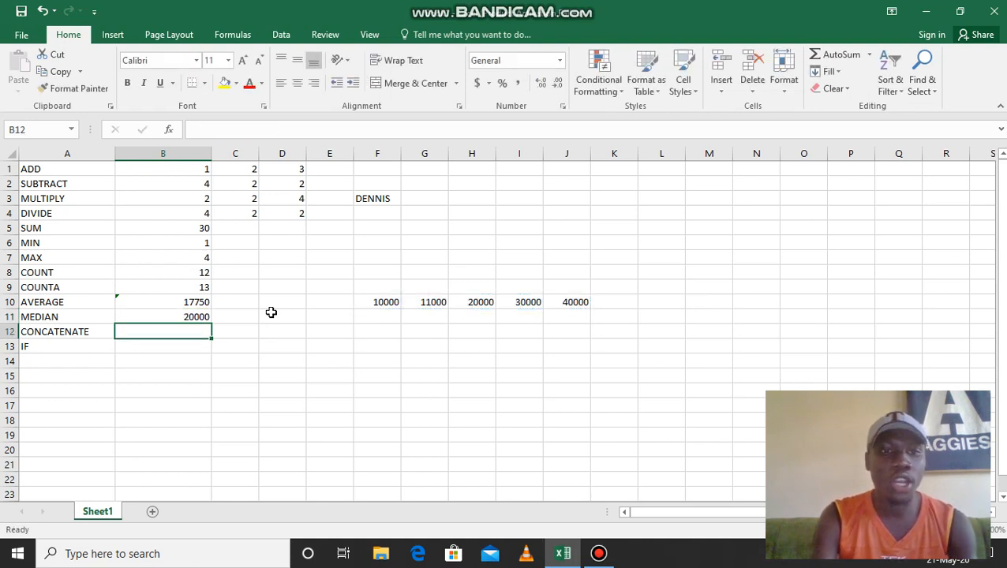
{"action": "left_click", "coordinate": [198, 316]}
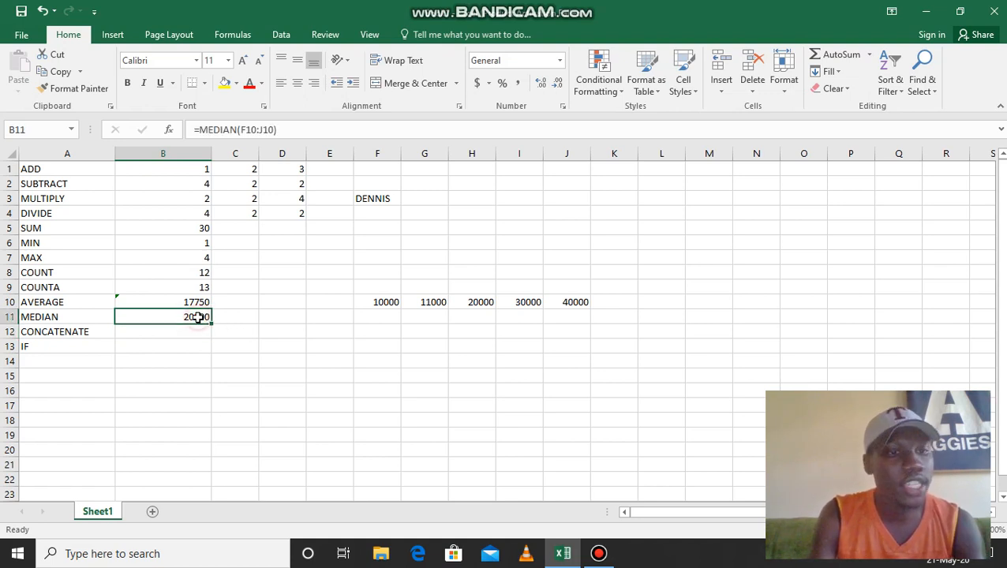